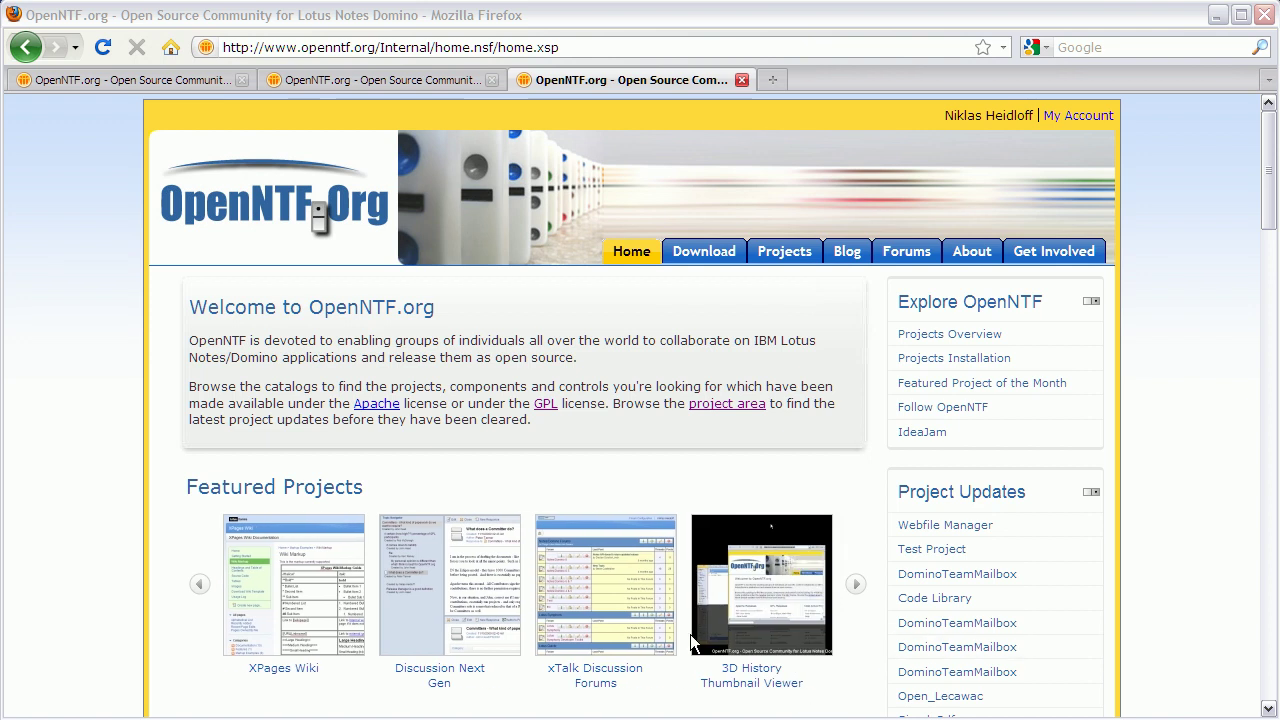
# Open the featured XPages Wiki project and view its release 0.06.
pyautogui.click(300, 608)
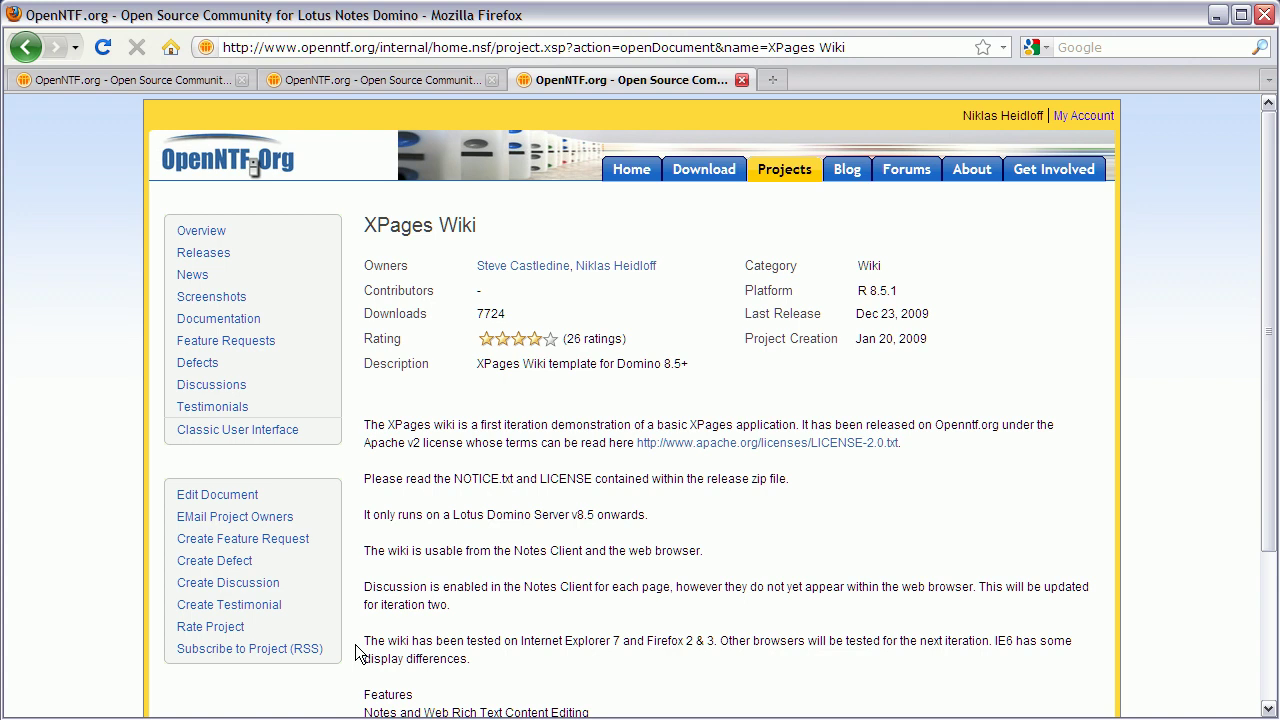
pyautogui.click(203, 256)
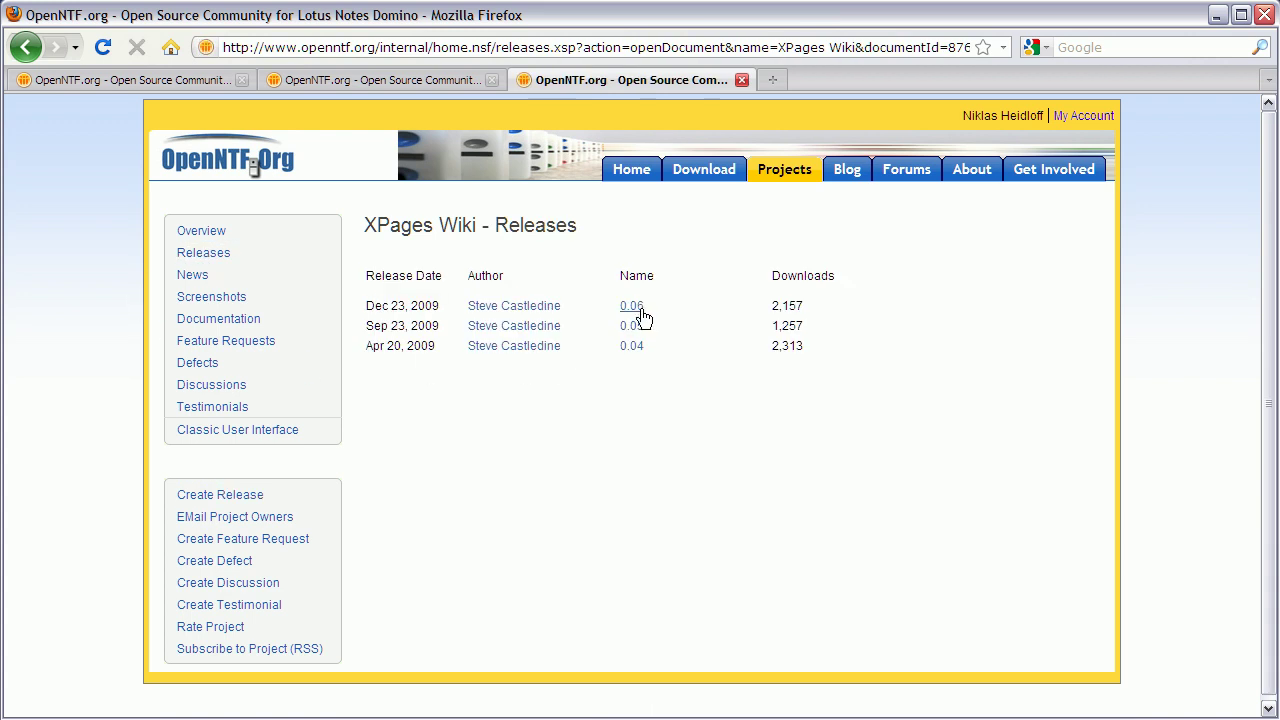
pyautogui.click(641, 315)
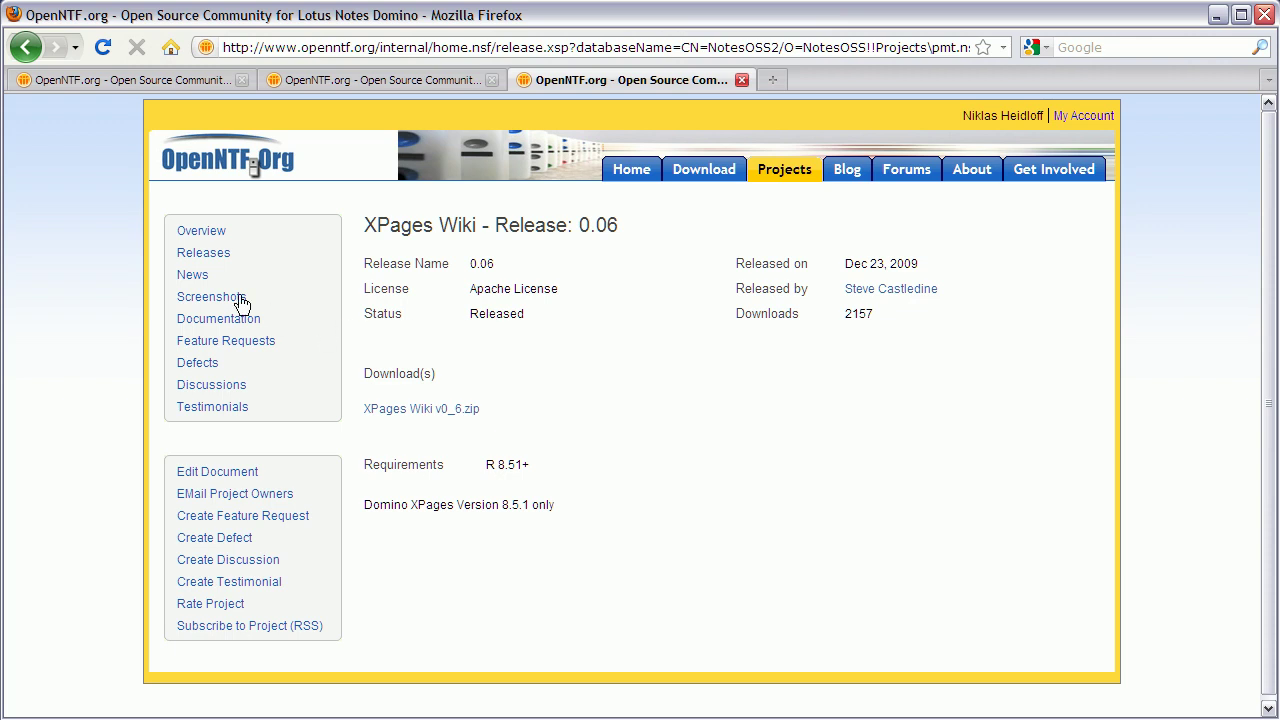
# View the XPages Wiki news entry about 0.04 becoming the final version, and the project's screenshot entry.
pyautogui.click(193, 277)
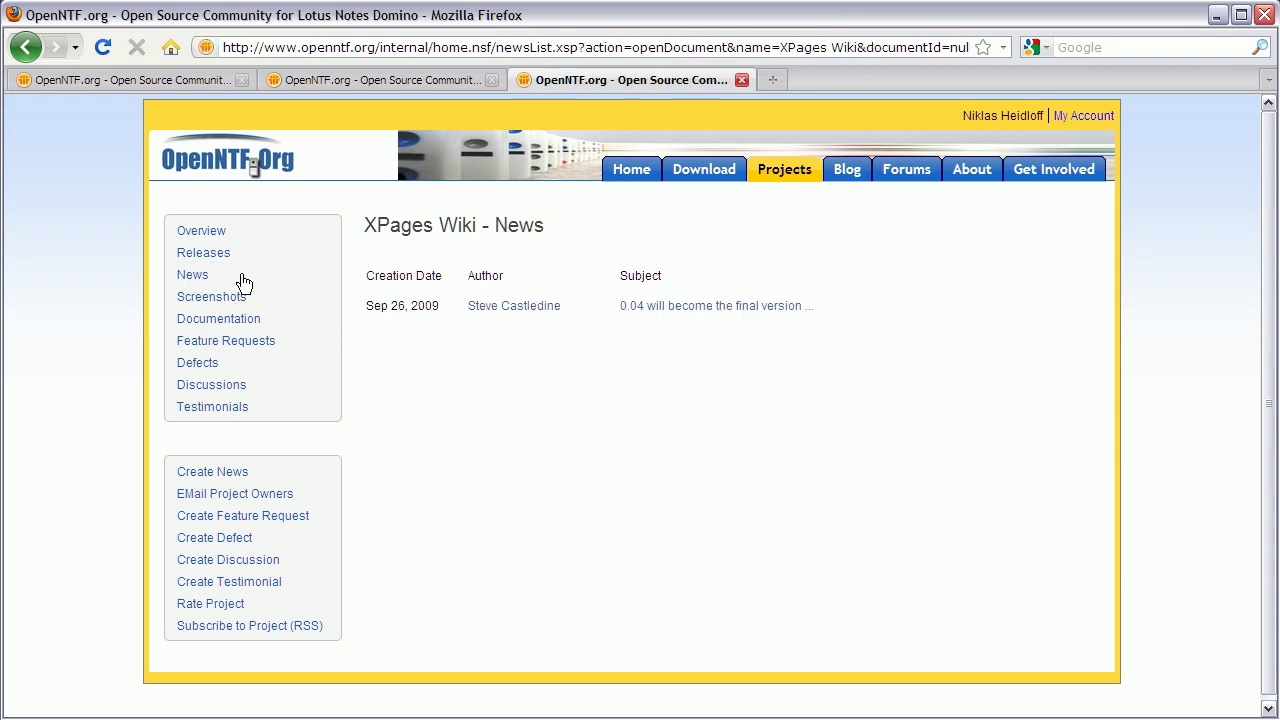
pyautogui.click(652, 308)
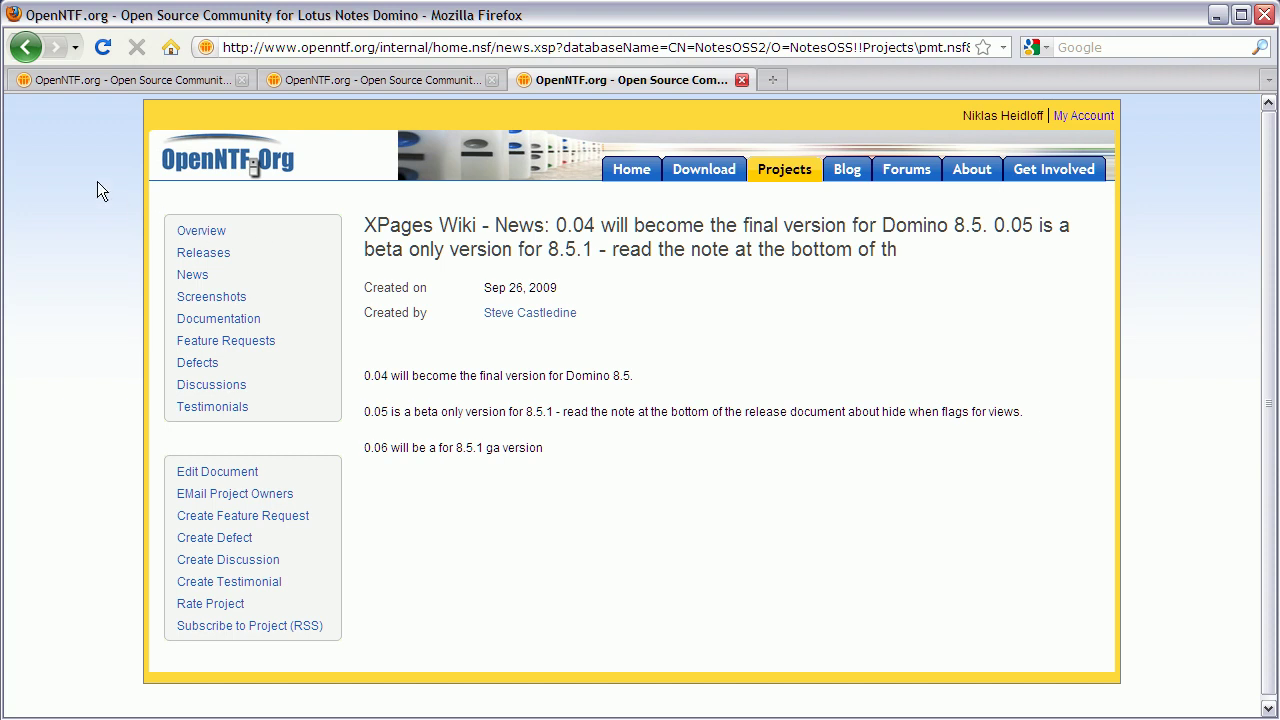
pyautogui.click(222, 319)
pyautogui.click(205, 297)
pyautogui.click(648, 307)
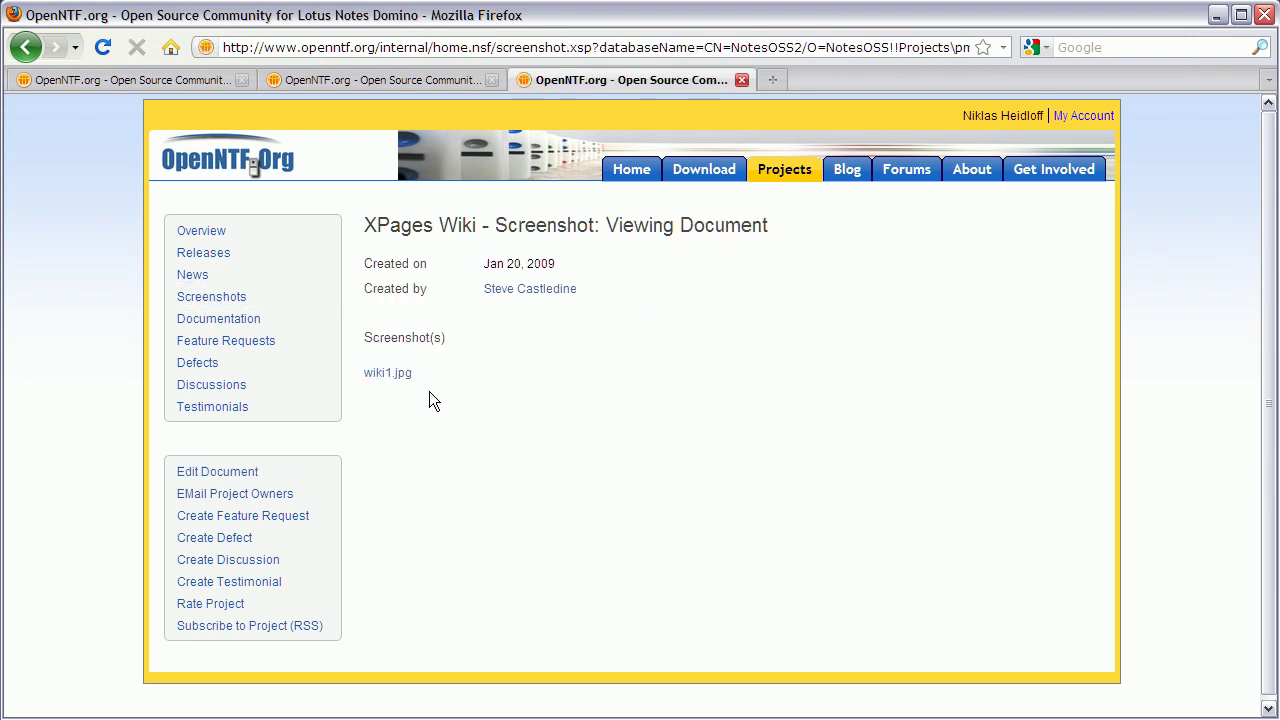
# View the project's Setup Help documentation and the feature request "Remove previous revisions" with its response thread.
pyautogui.click(221, 321)
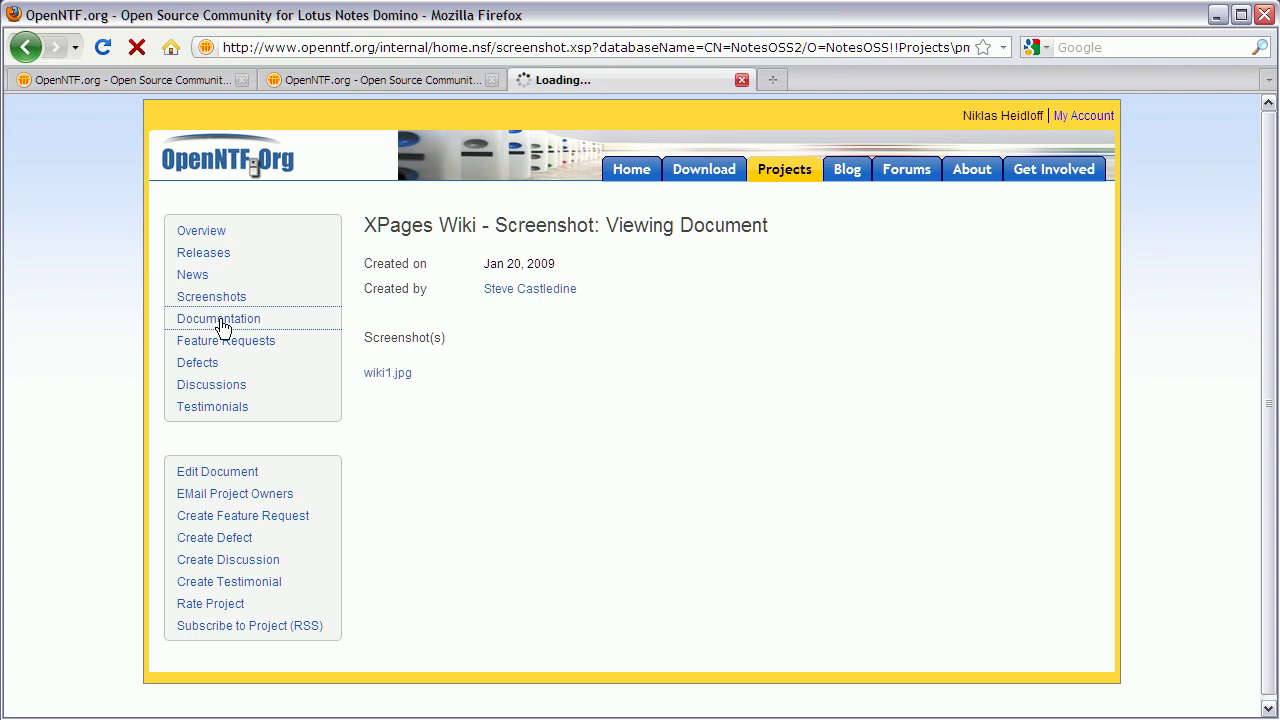
pyautogui.click(636, 310)
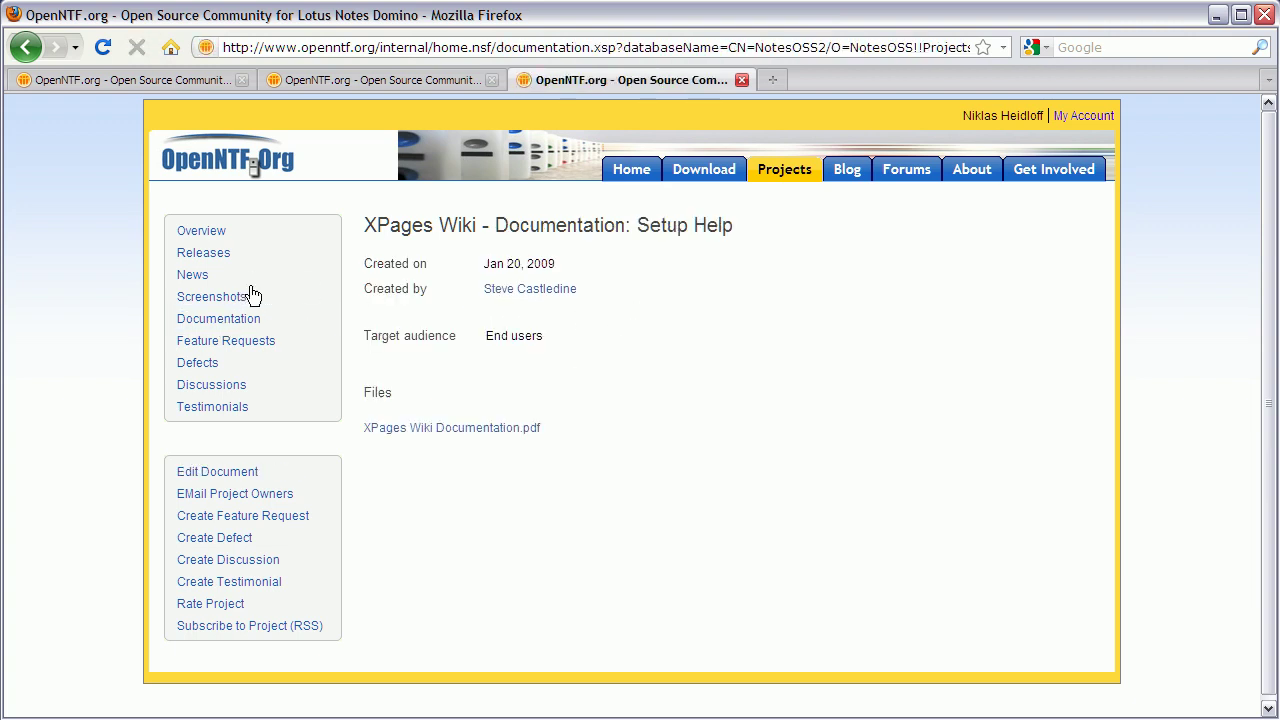
pyautogui.click(227, 345)
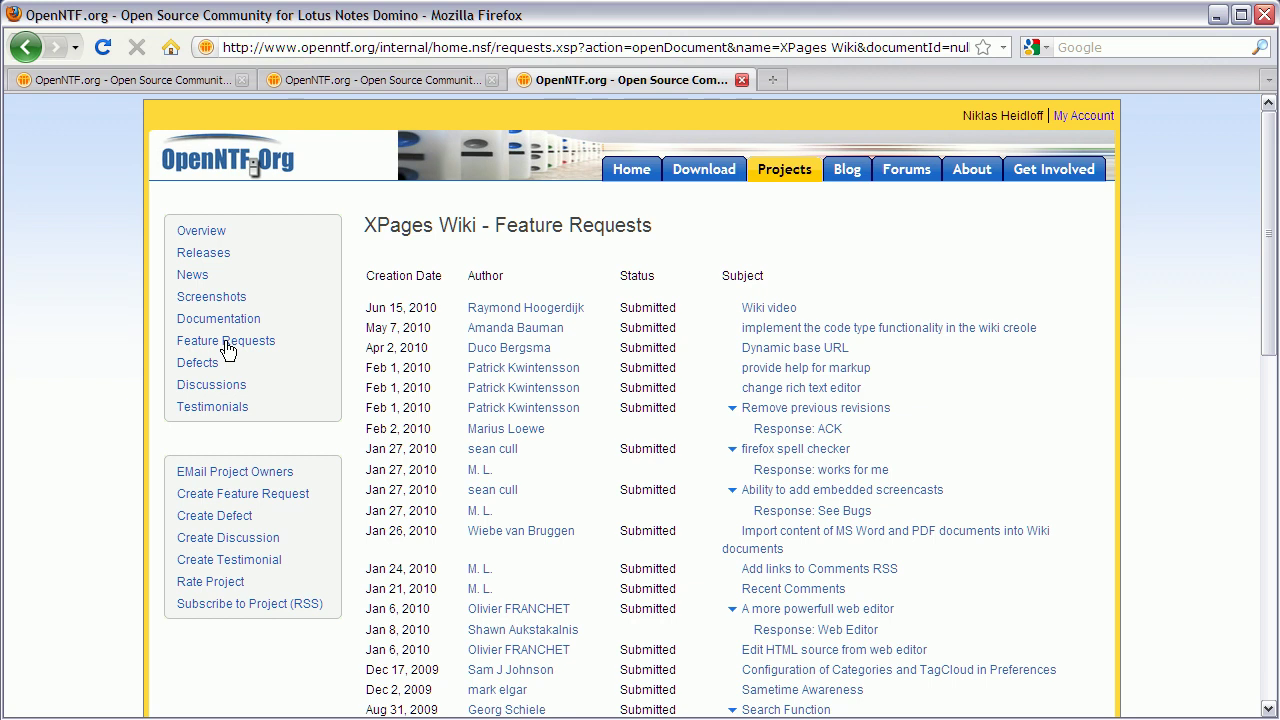
pyautogui.click(784, 409)
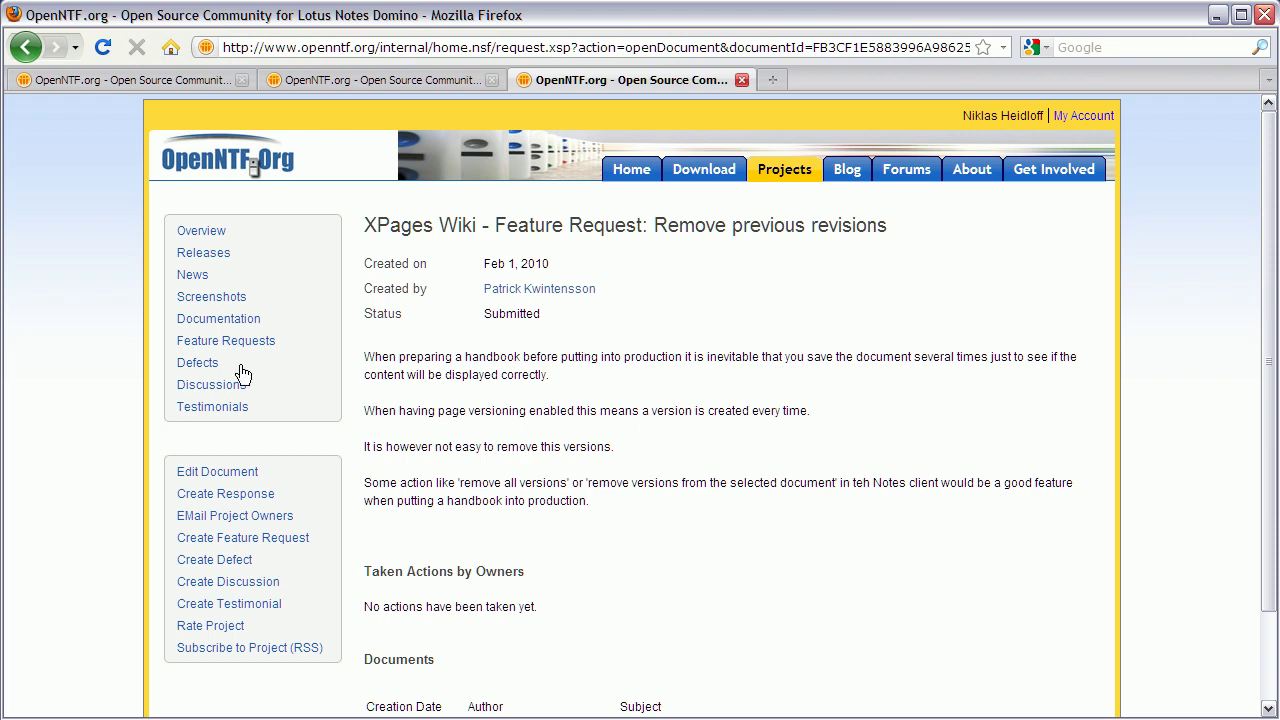
pyautogui.scroll(-2, 598, 548)
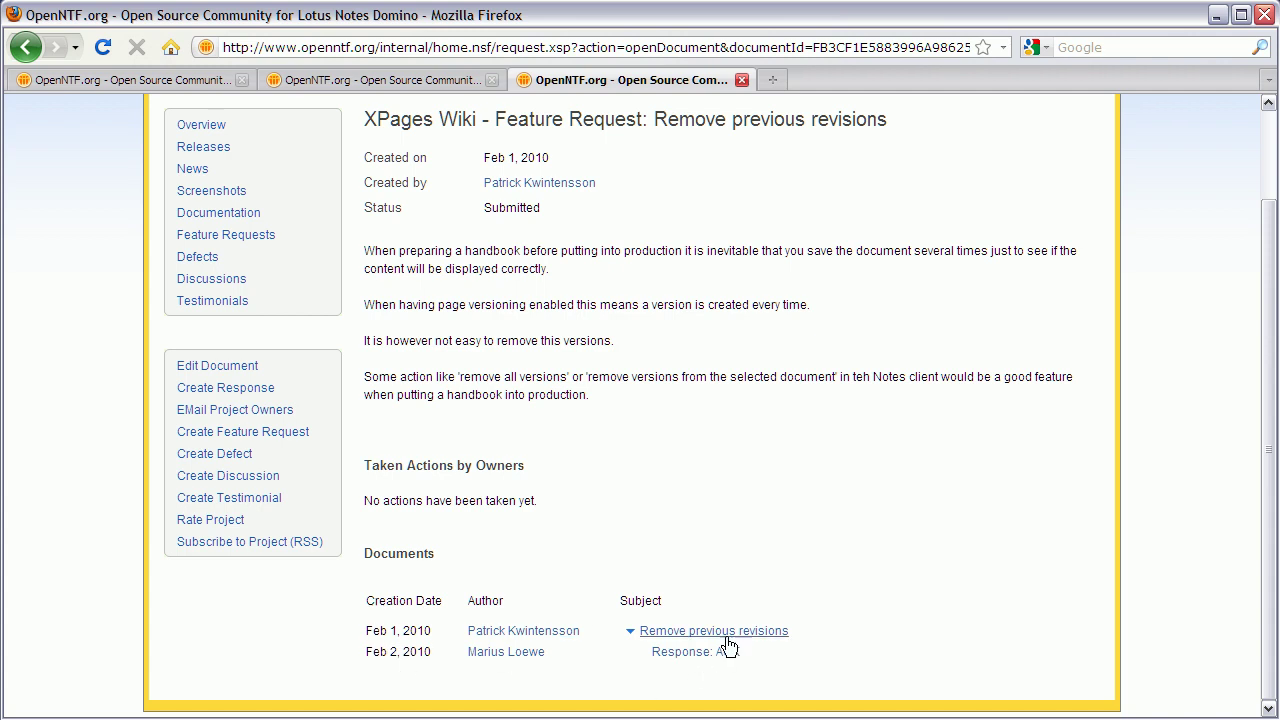
pyautogui.scroll(2, 776, 547)
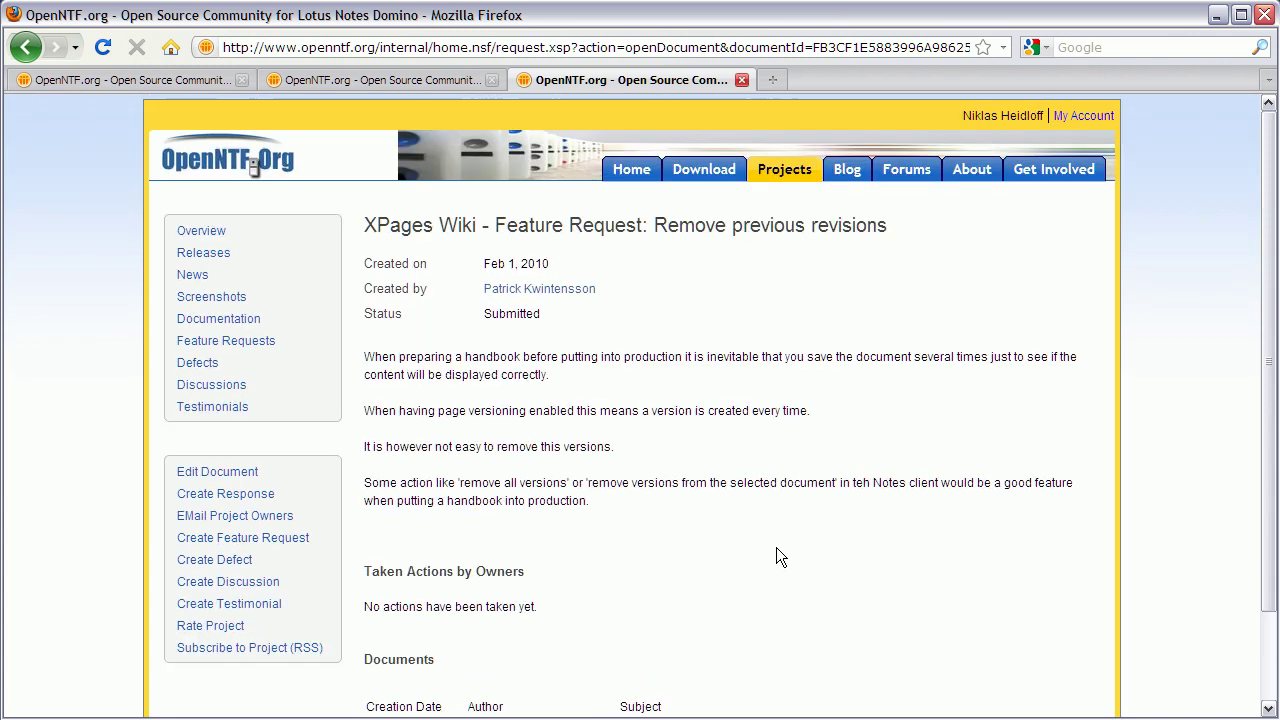
# Browse the XPages Wiki project's lists of defects, discussions and testimonials.
pyautogui.click(197, 363)
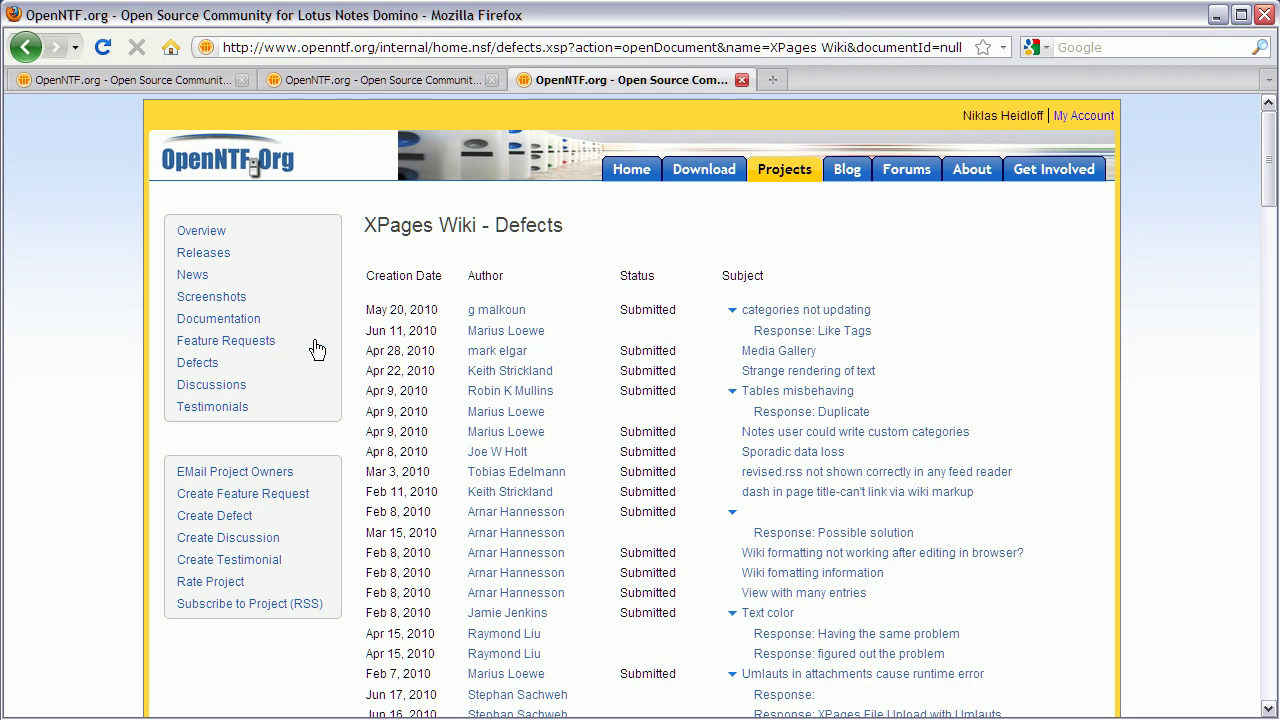
pyautogui.click(196, 388)
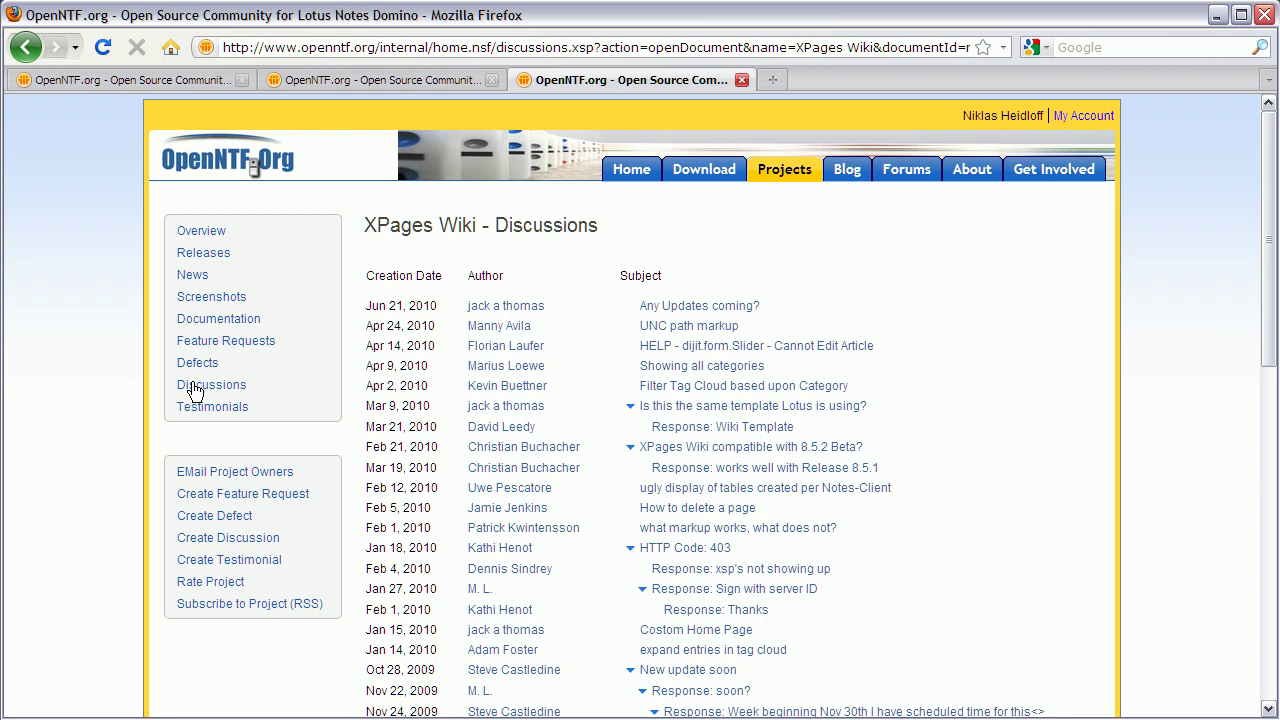
pyautogui.click(232, 413)
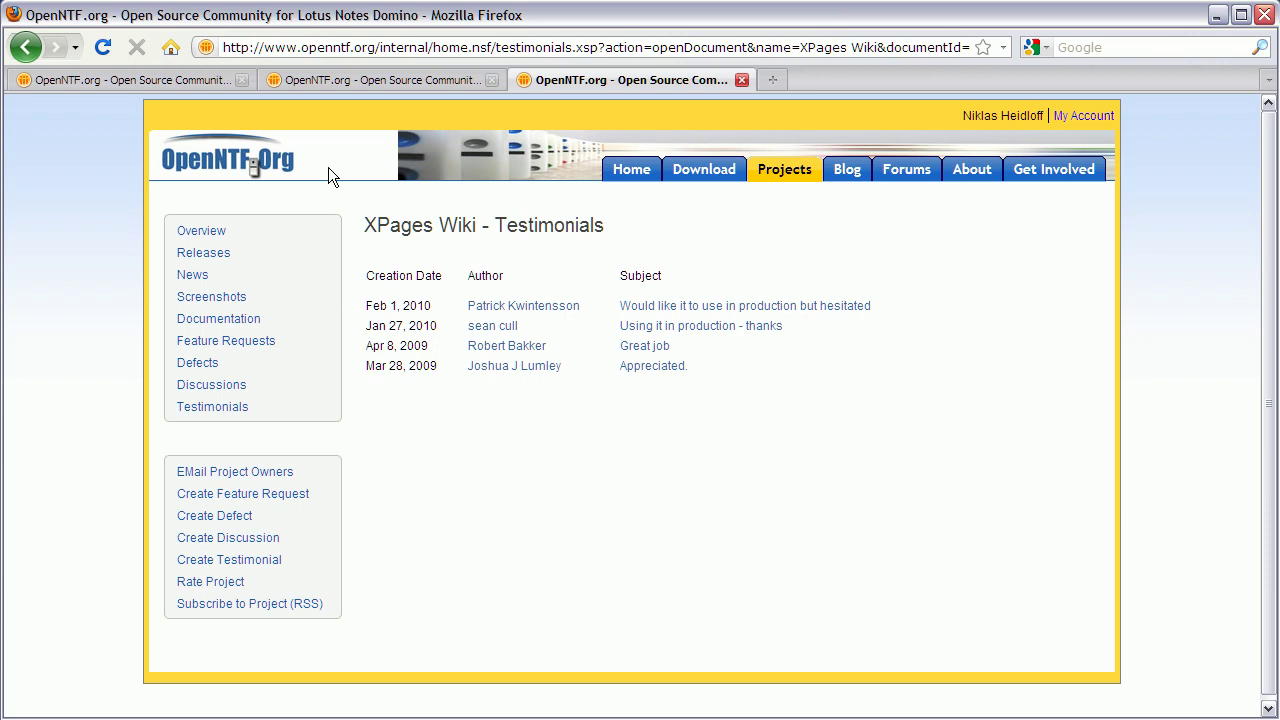
# From the already open Test Project page, look through the project owner's user profile and return to the project.
pyautogui.click(196, 80)
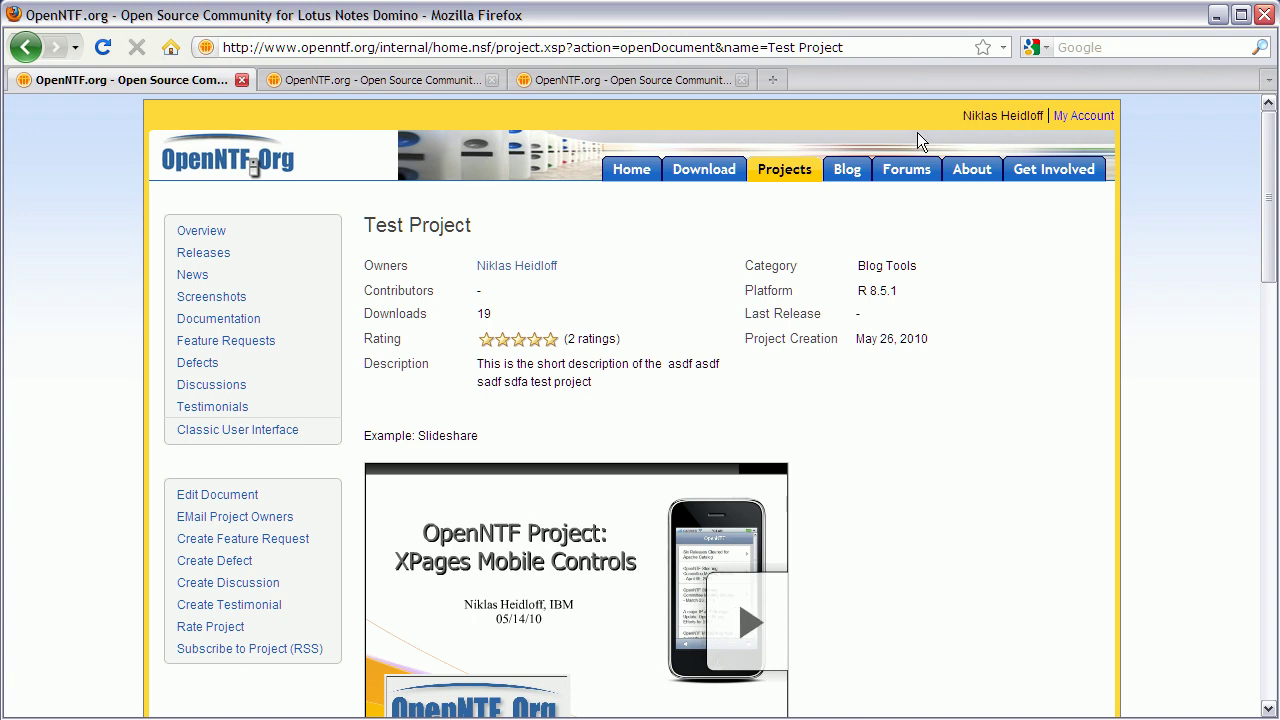
pyautogui.click(519, 272)
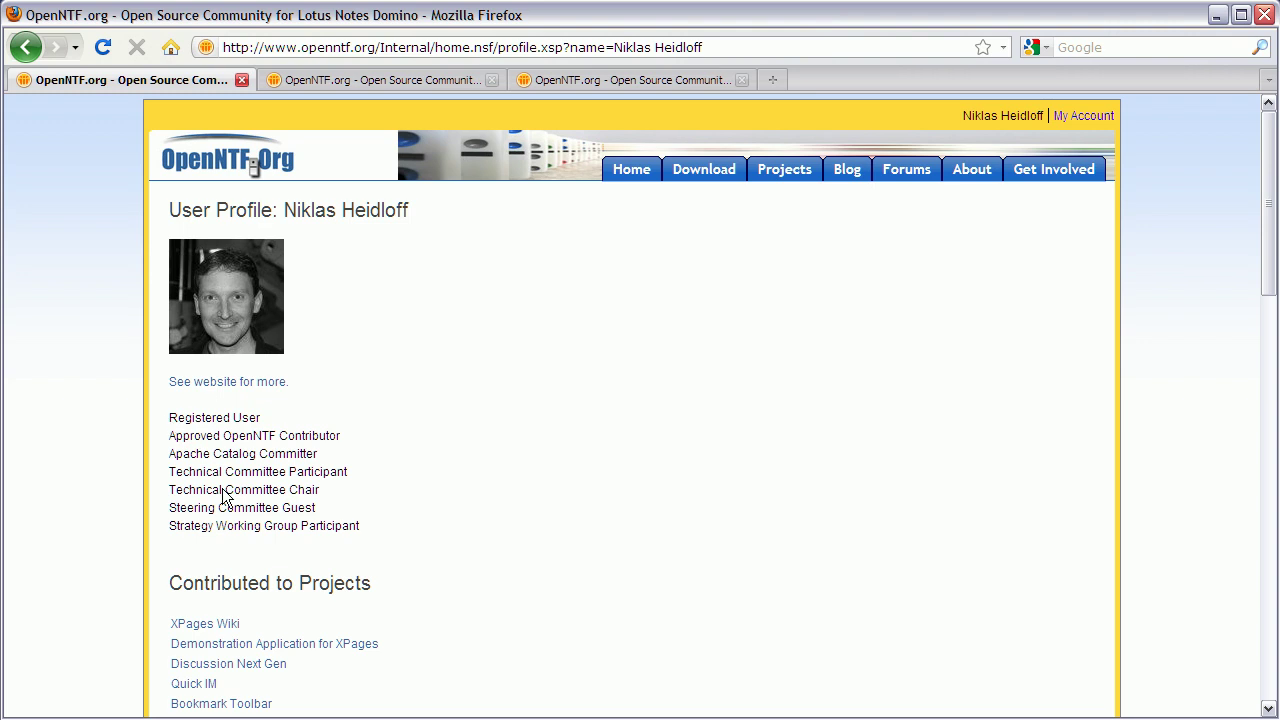
pyautogui.scroll(-8, 450, 449)
pyautogui.scroll(5, 457, 453)
pyautogui.scroll(3, 448, 448)
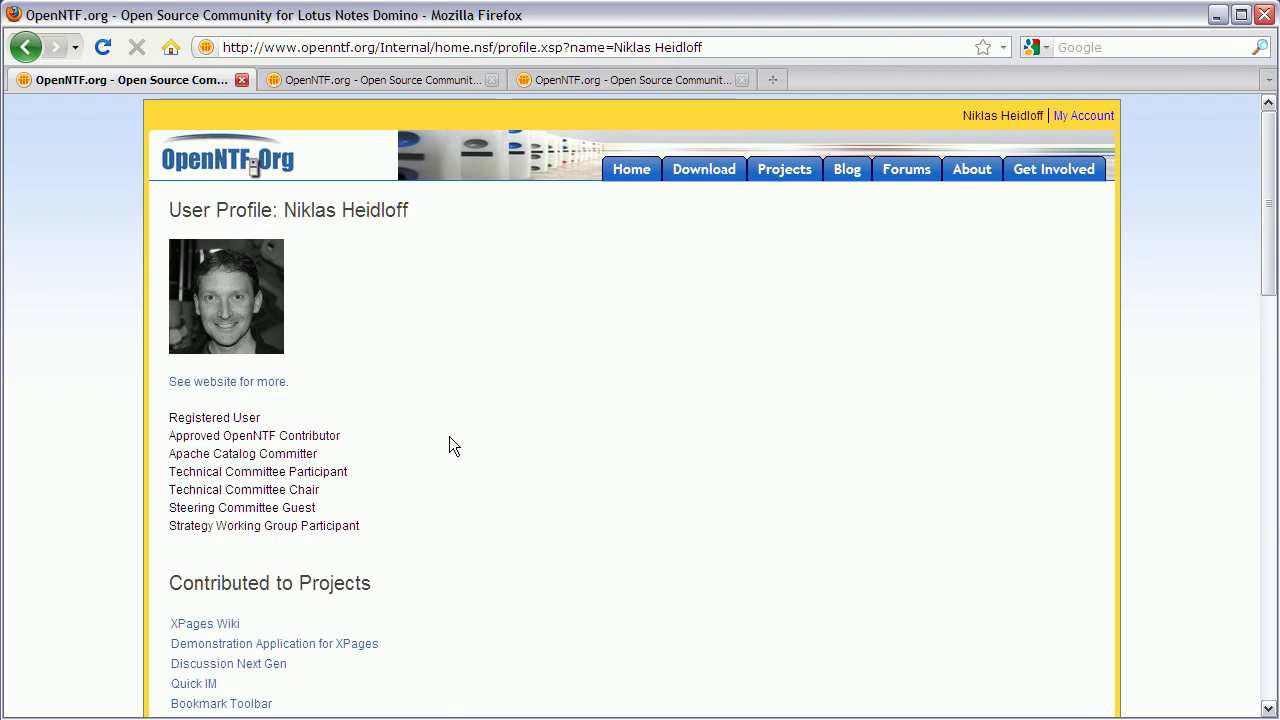
pyautogui.click(30, 54)
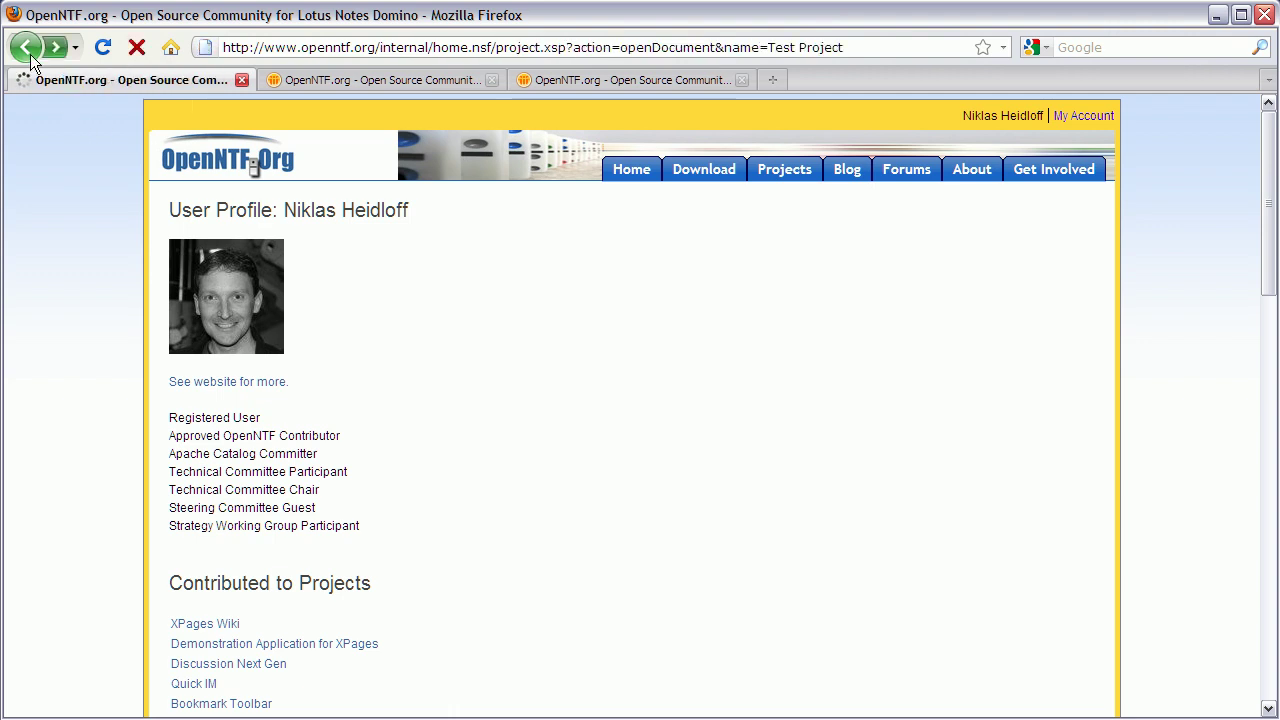
# Compare the short web address of the open XPages Mobile Controls project with the full address of Test Project.
pyautogui.click(356, 82)
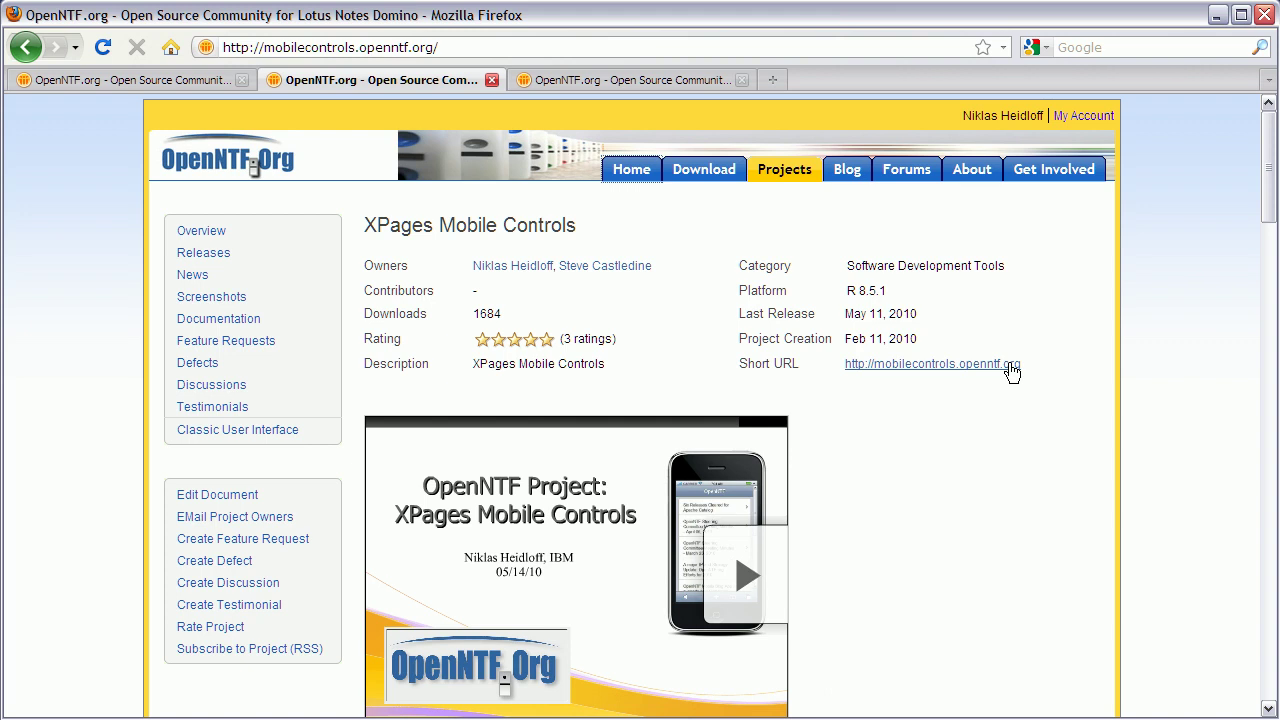
pyautogui.click(297, 48)
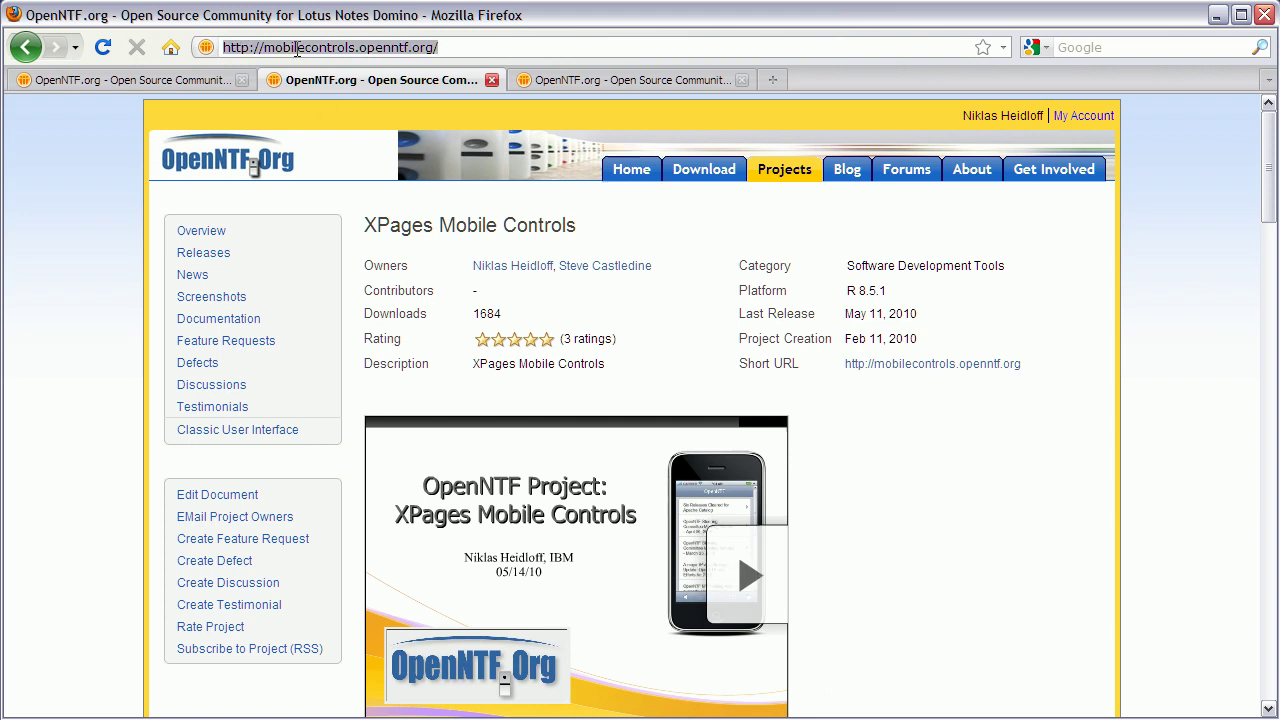
pyautogui.click(182, 79)
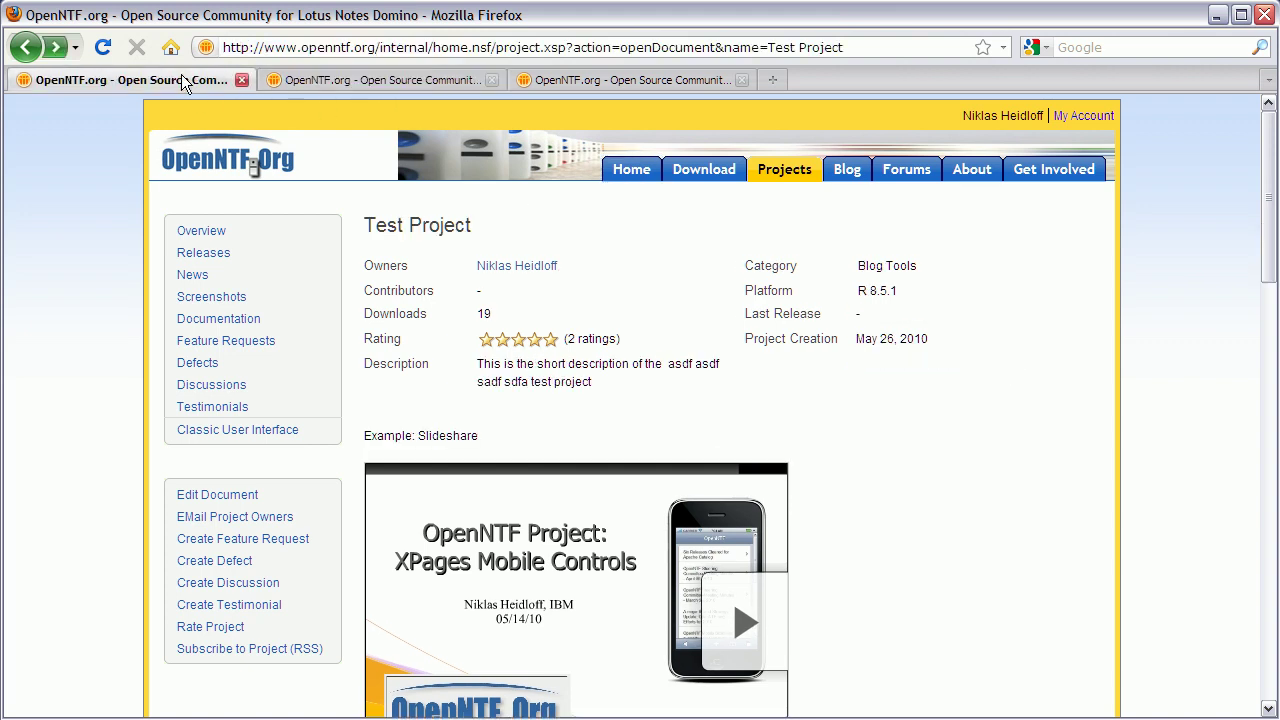
pyautogui.click(396, 48)
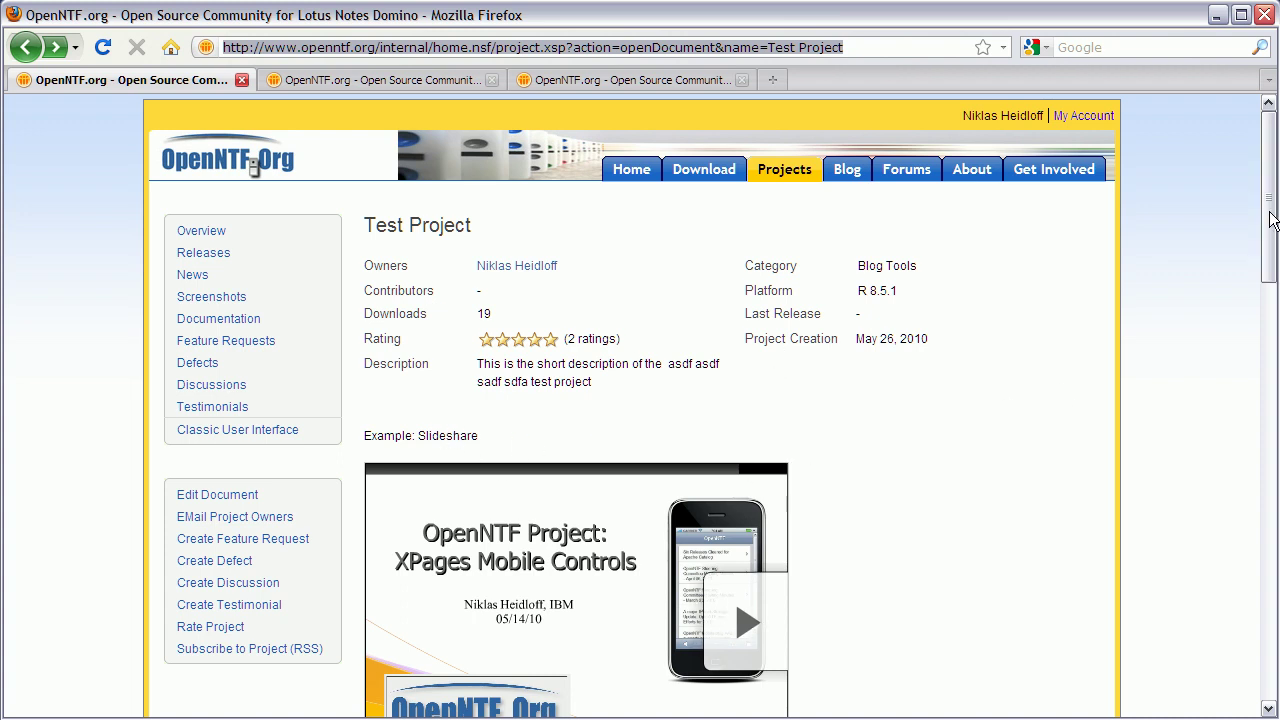
# Examine the Slideshare, YouTube, image and link examples in the Test Project description, and return to its beginning.
pyautogui.scroll(-2, 1268, 240)
pyautogui.moveTo(1268, 240); pyautogui.dragTo(1262, 287)
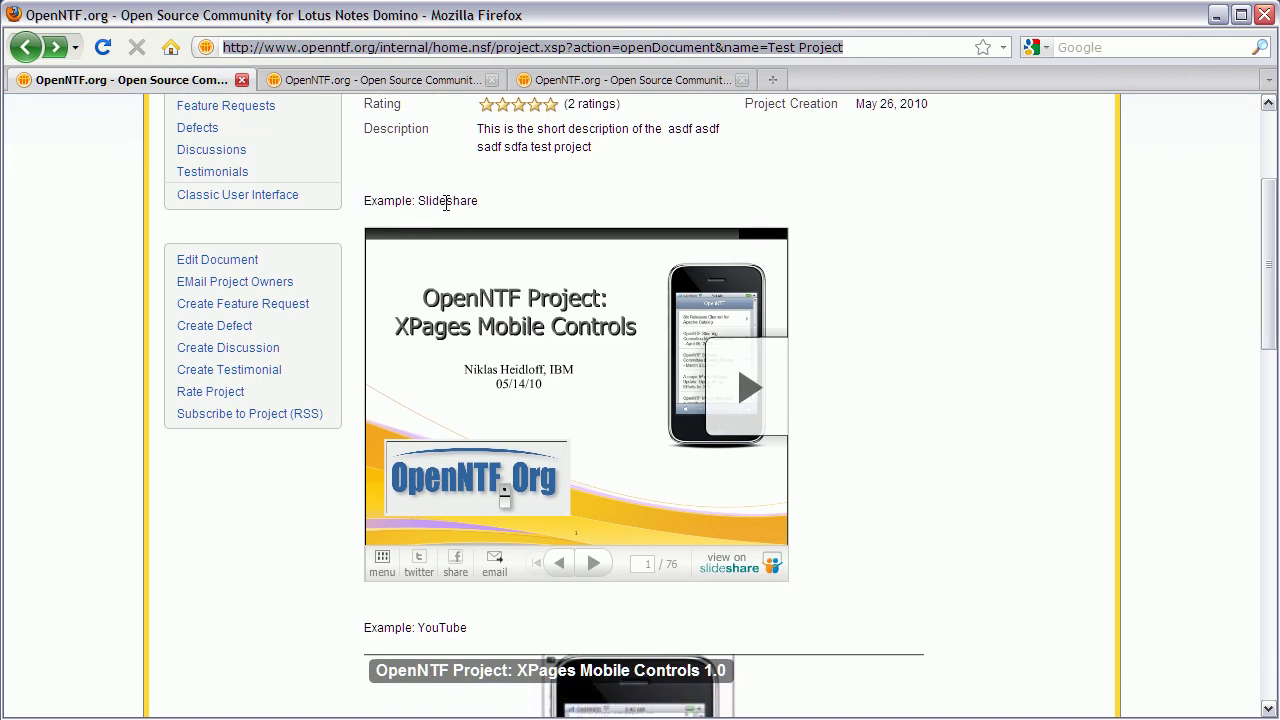
pyautogui.scroll(-7, 986, 300)
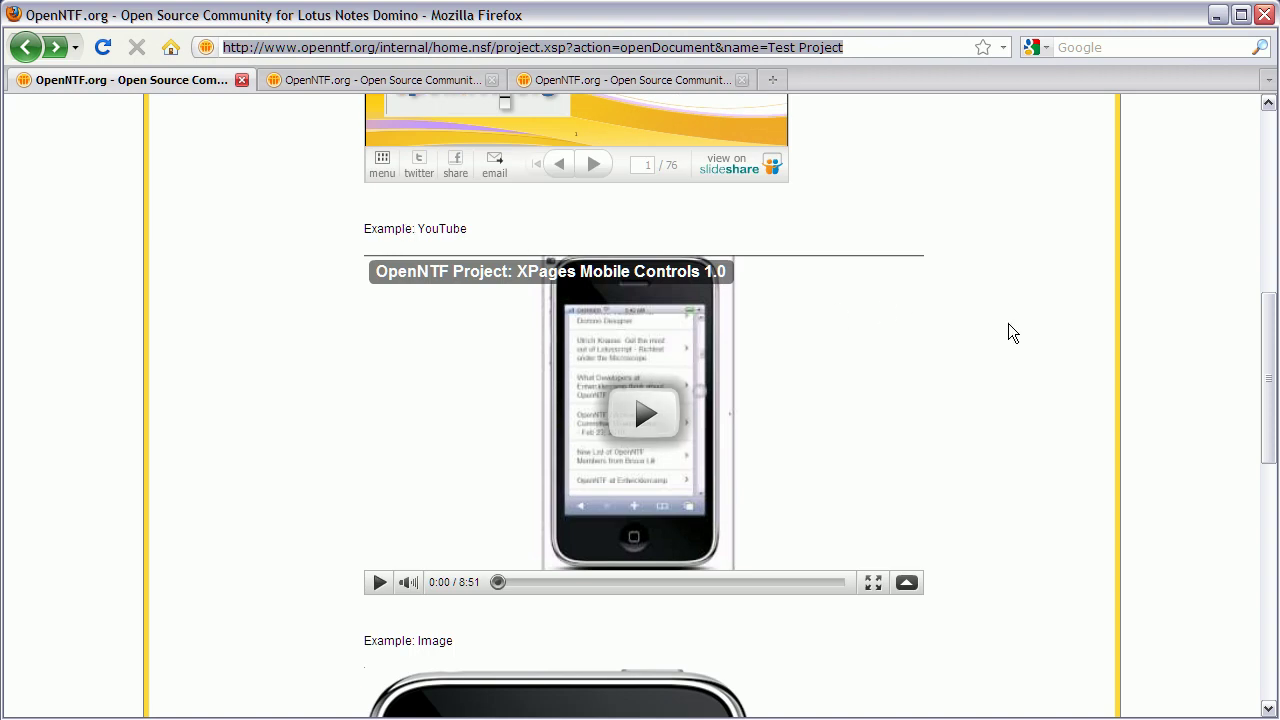
pyautogui.scroll(-1, 1123, 350)
pyautogui.scroll(-6, 1121, 345)
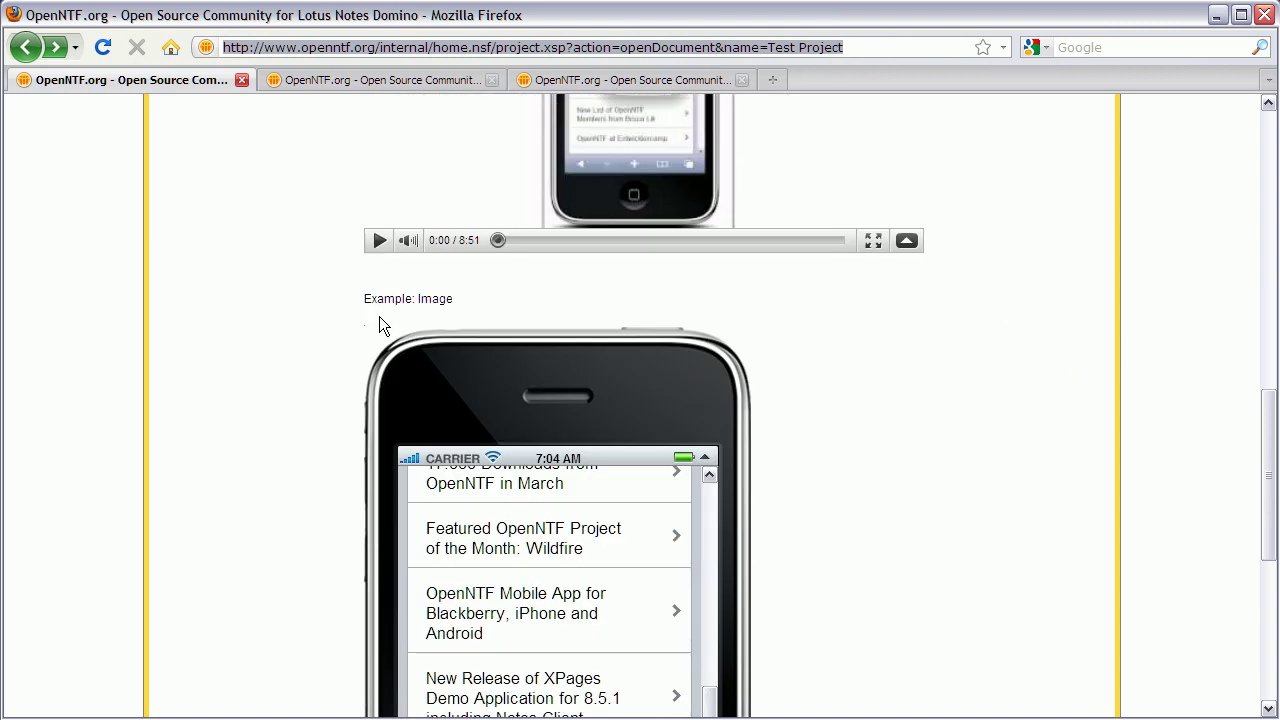
pyautogui.scroll(-2, 934, 377)
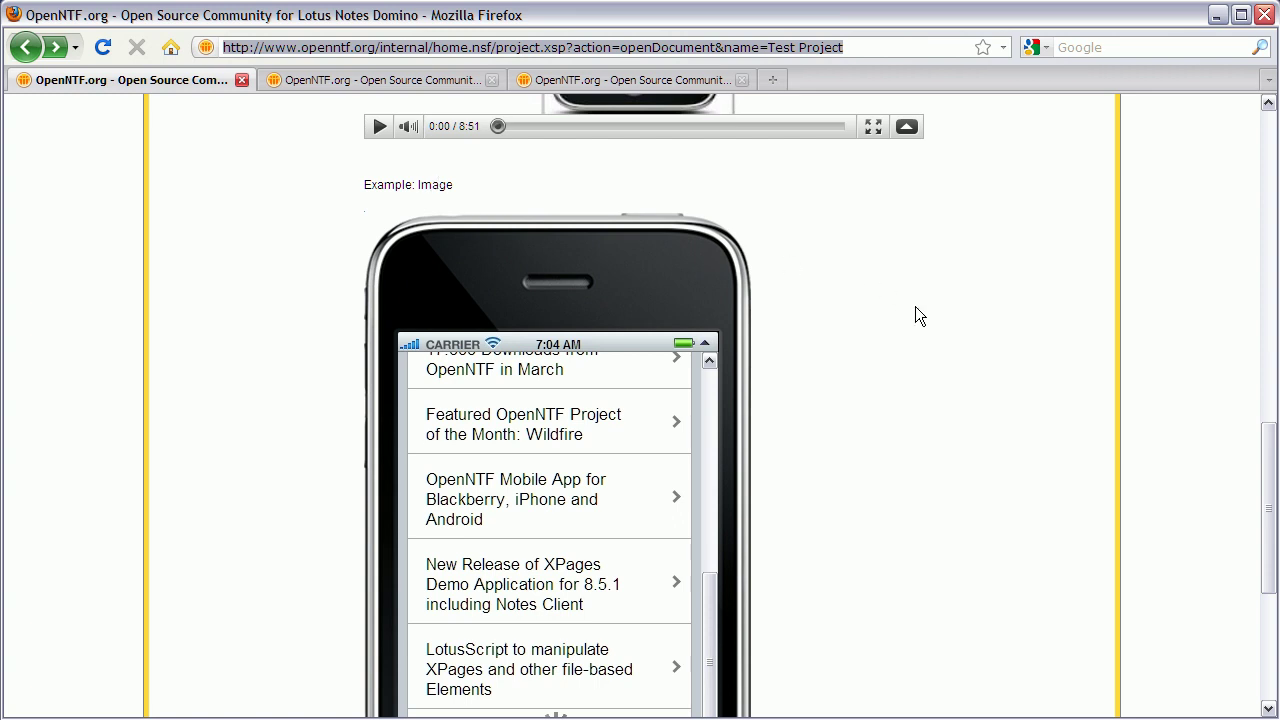
pyautogui.scroll(-6, 918, 316)
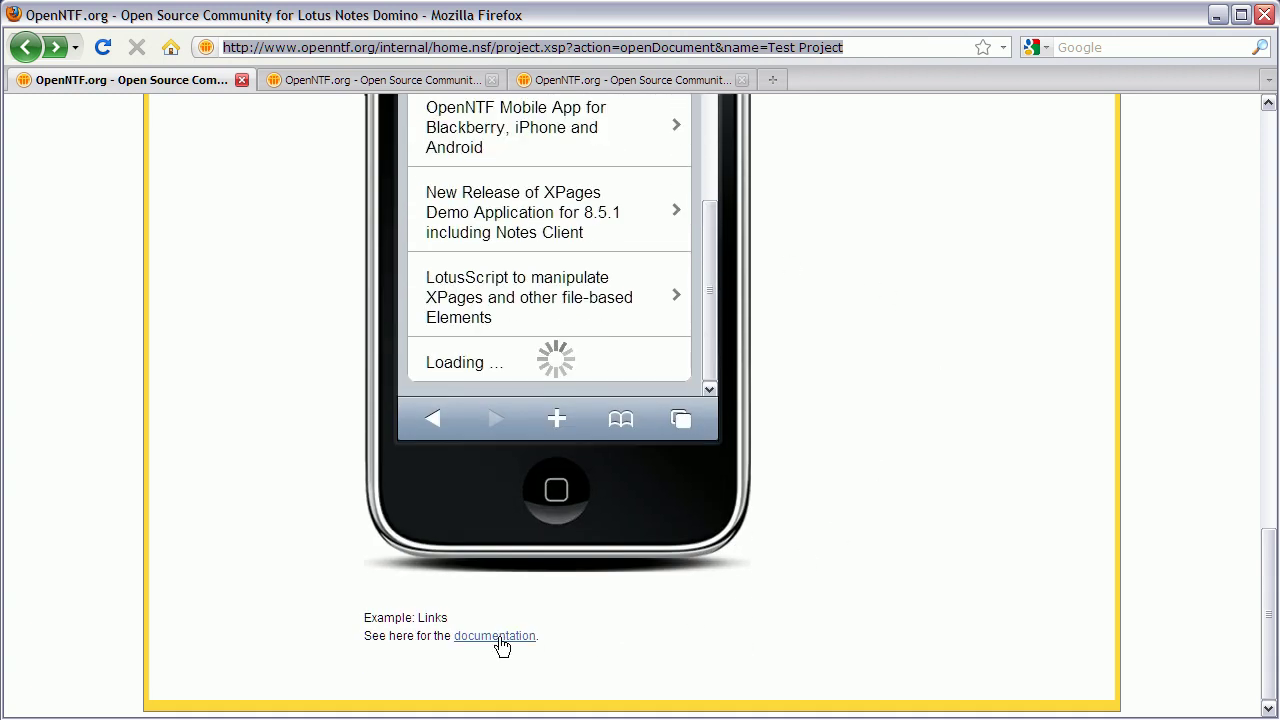
pyautogui.scroll(12, 915, 420)
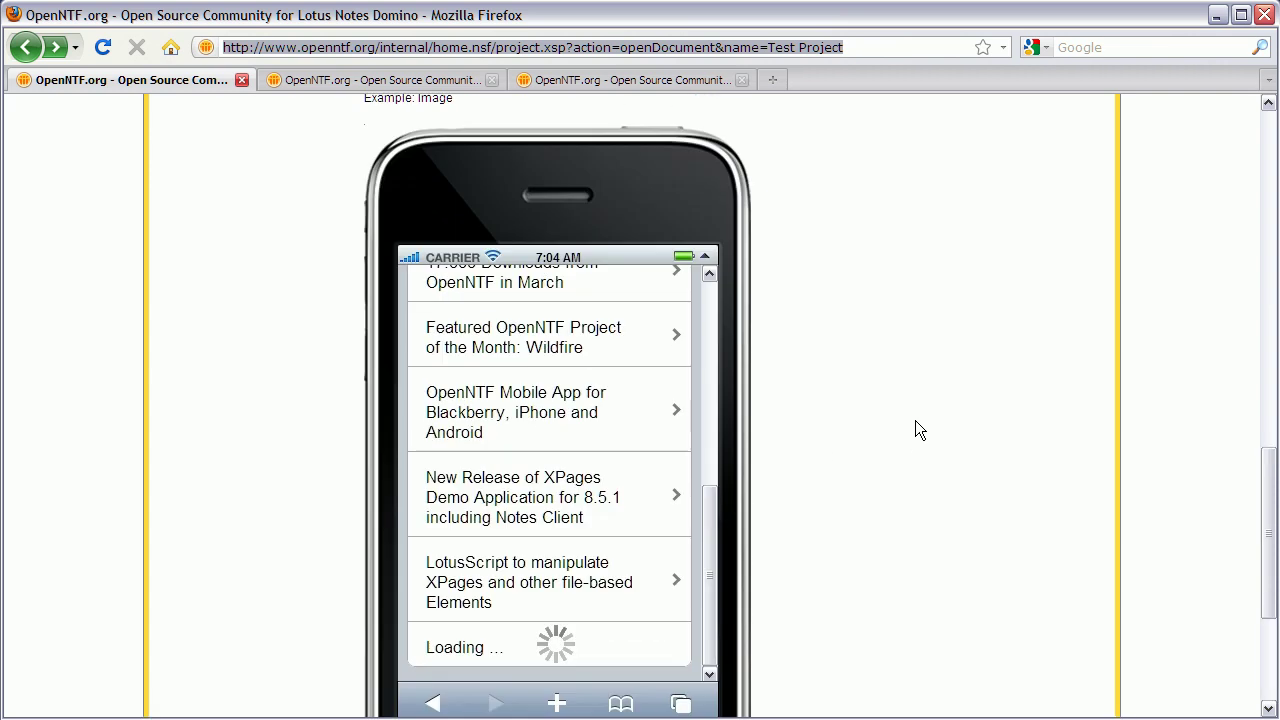
pyautogui.scroll(12, 1048, 391)
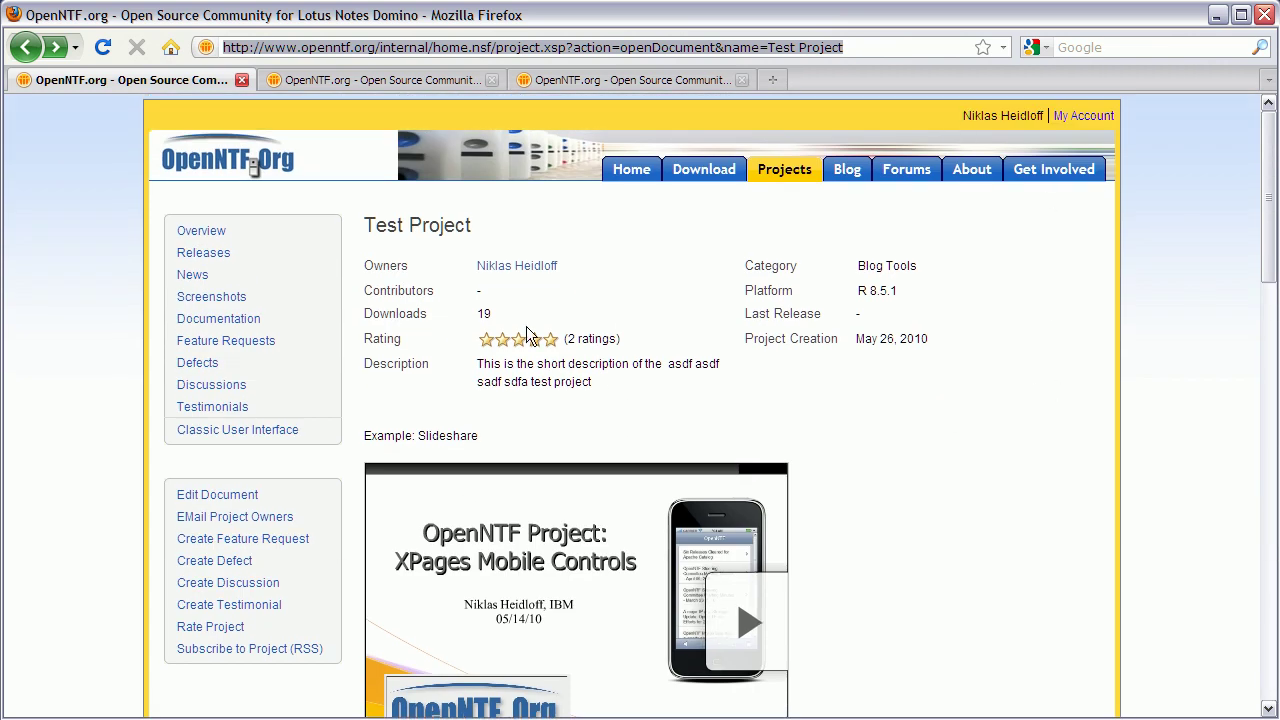
# Open the Test Project document for editing and read the help description of the Owners field.
pyautogui.click(210, 495)
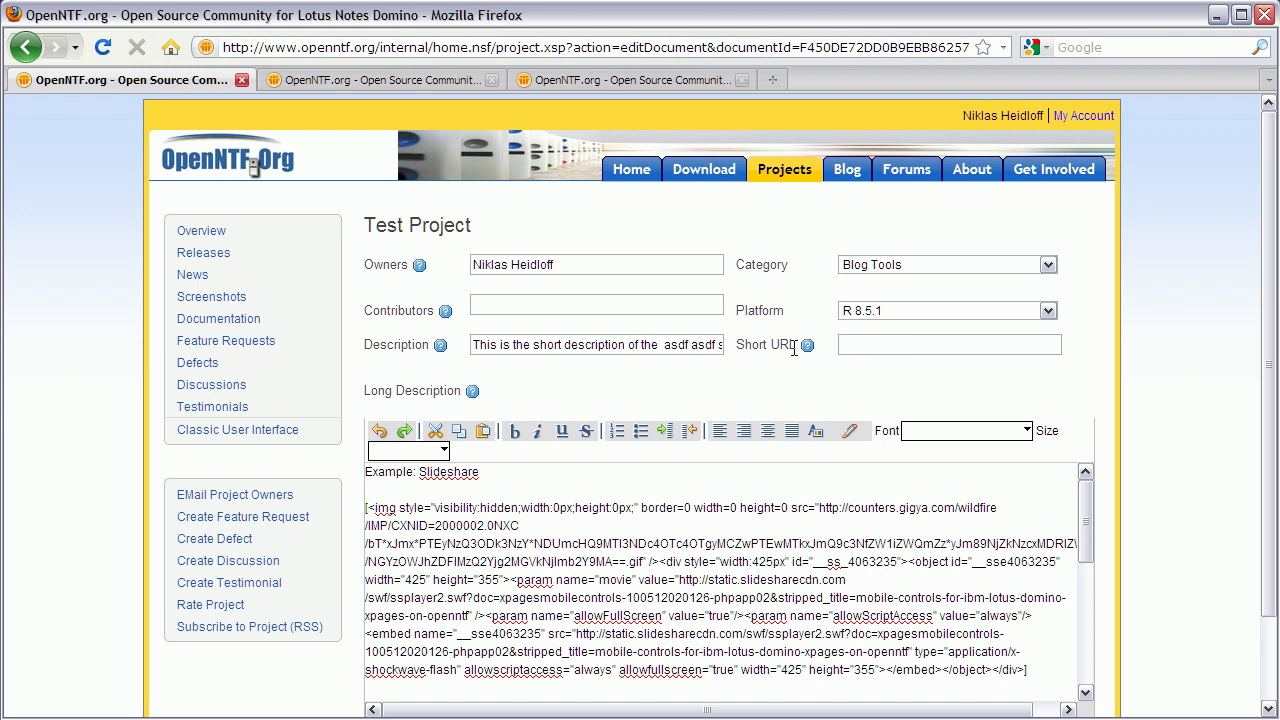
pyautogui.click(420, 266)
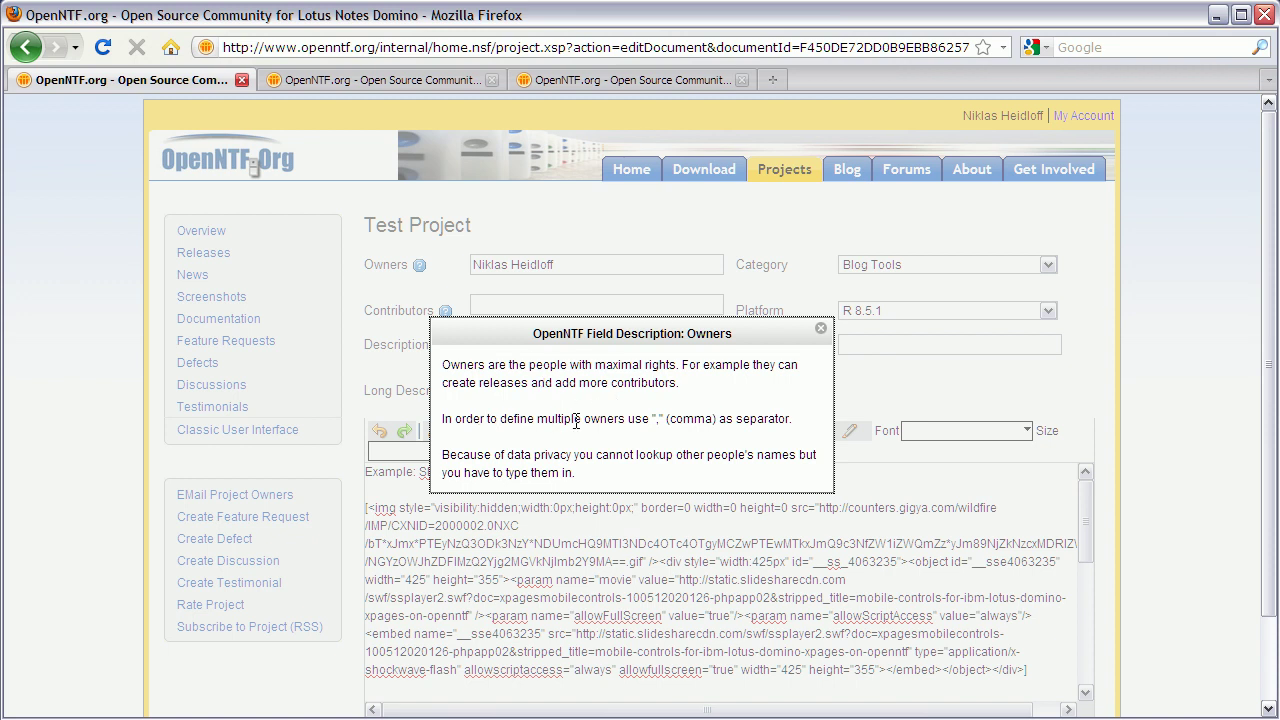
pyautogui.click(821, 331)
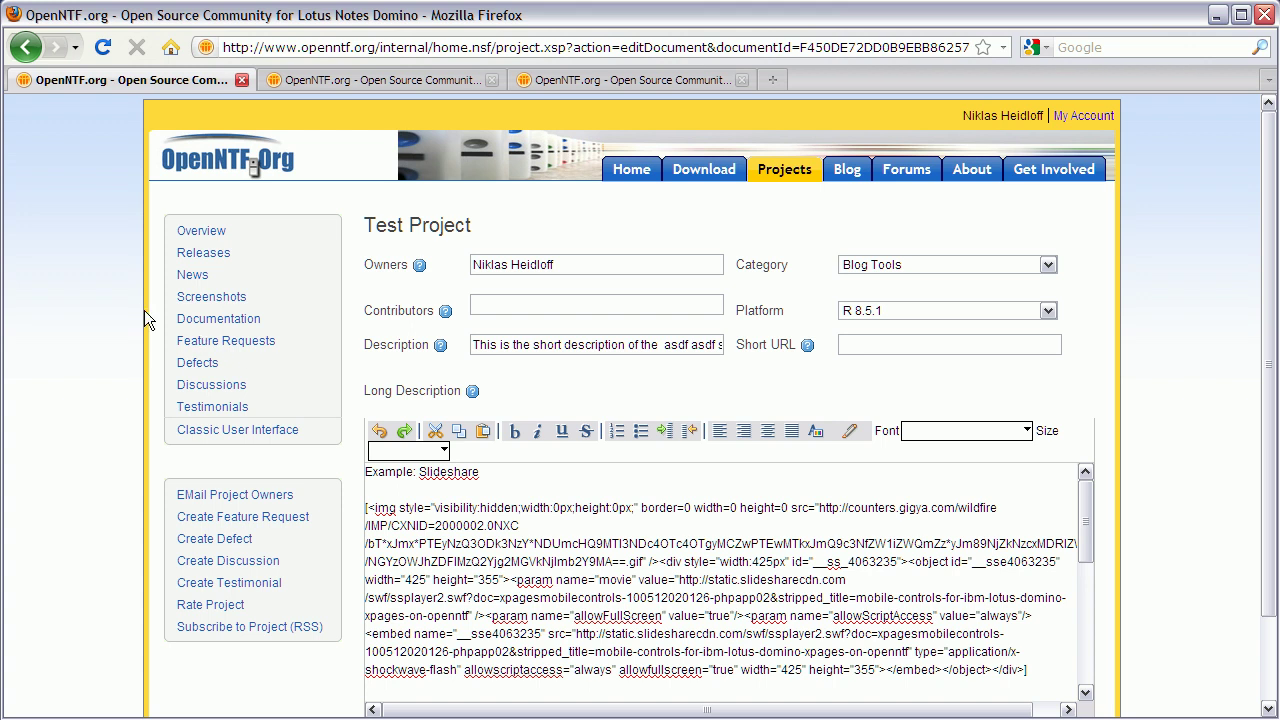
# Review the embed codes for the Slideshare, YouTube, image and link examples in the Long Description, and save the project.
pyautogui.scroll(-3, 132, 304)
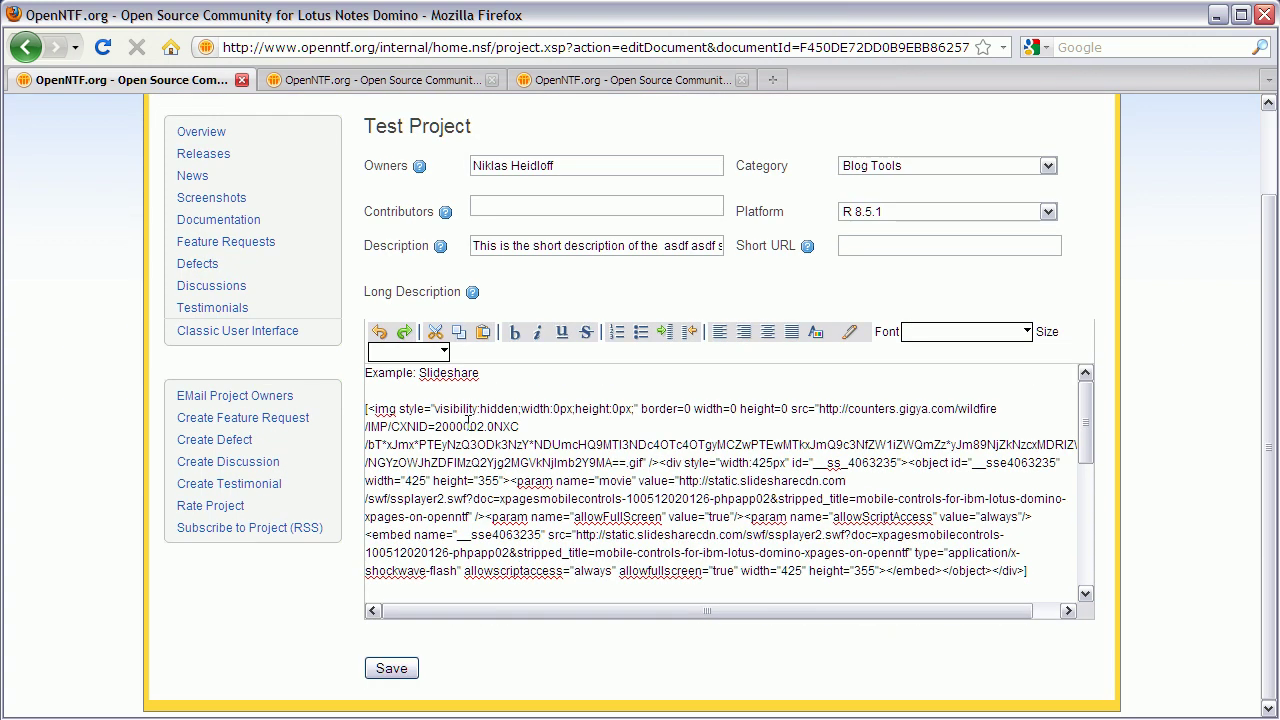
pyautogui.click(368, 408)
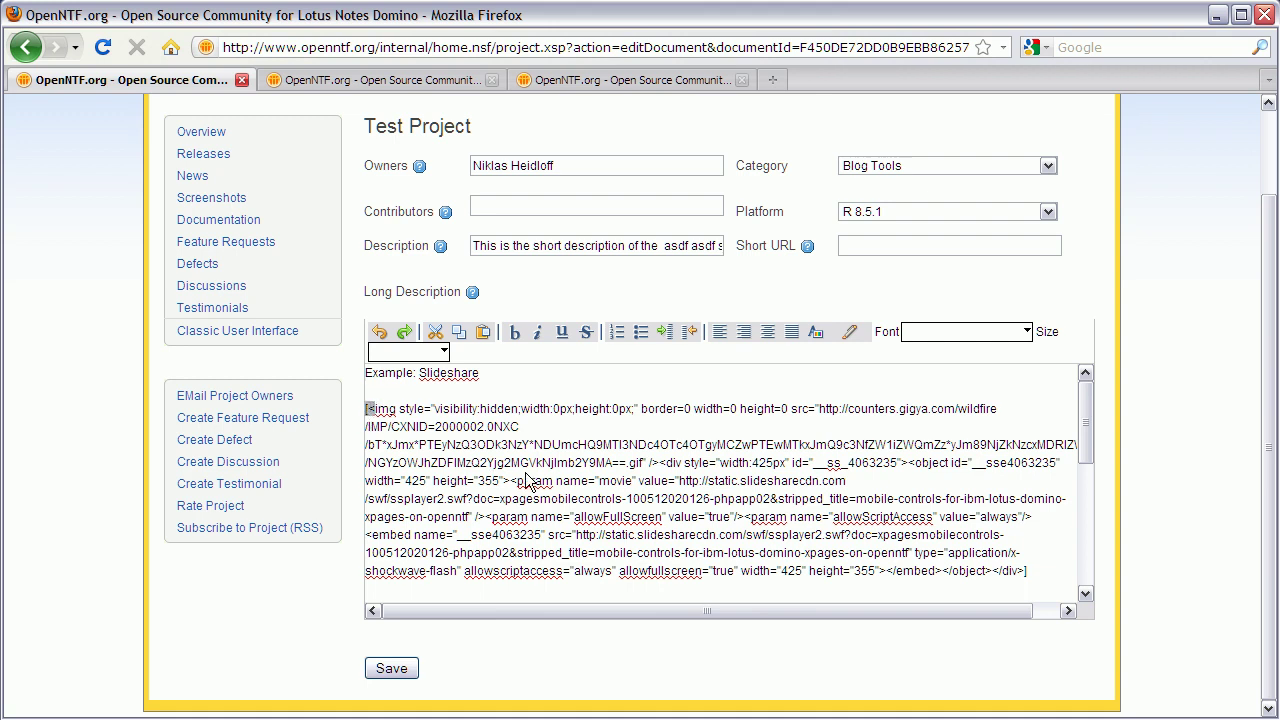
pyautogui.scroll(-3, 500, 478)
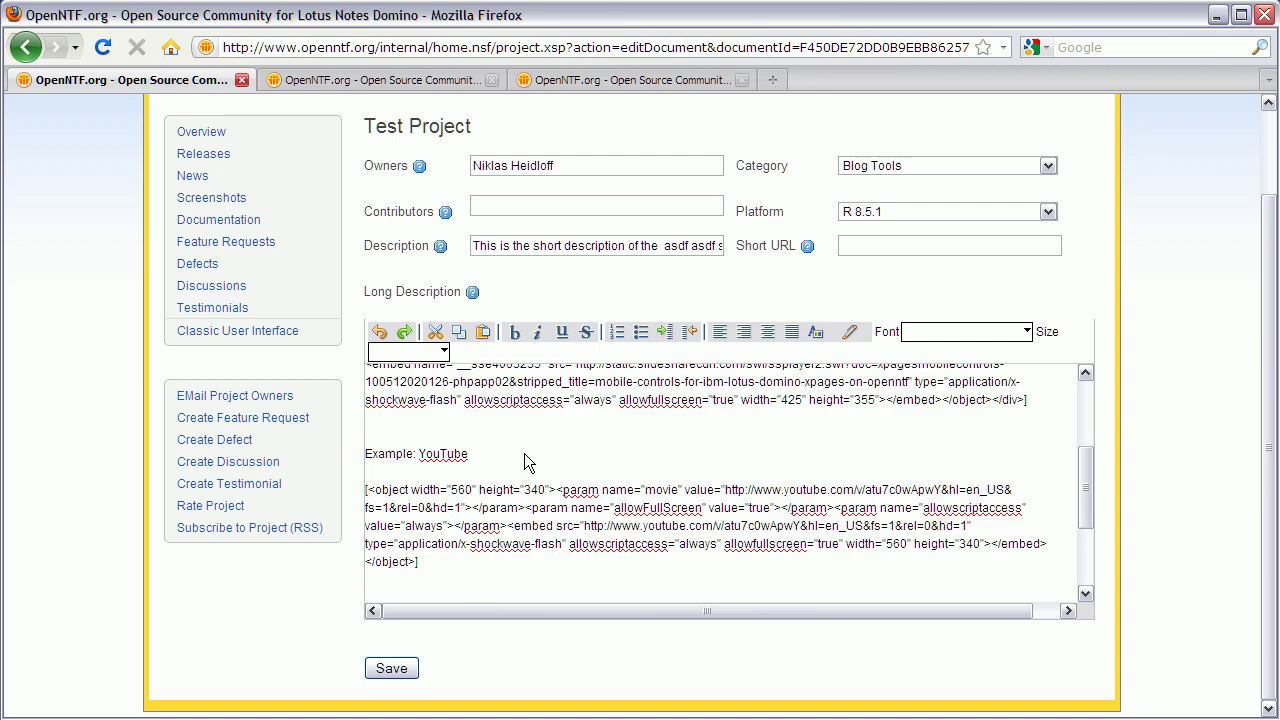
pyautogui.scroll(-3, 524, 453)
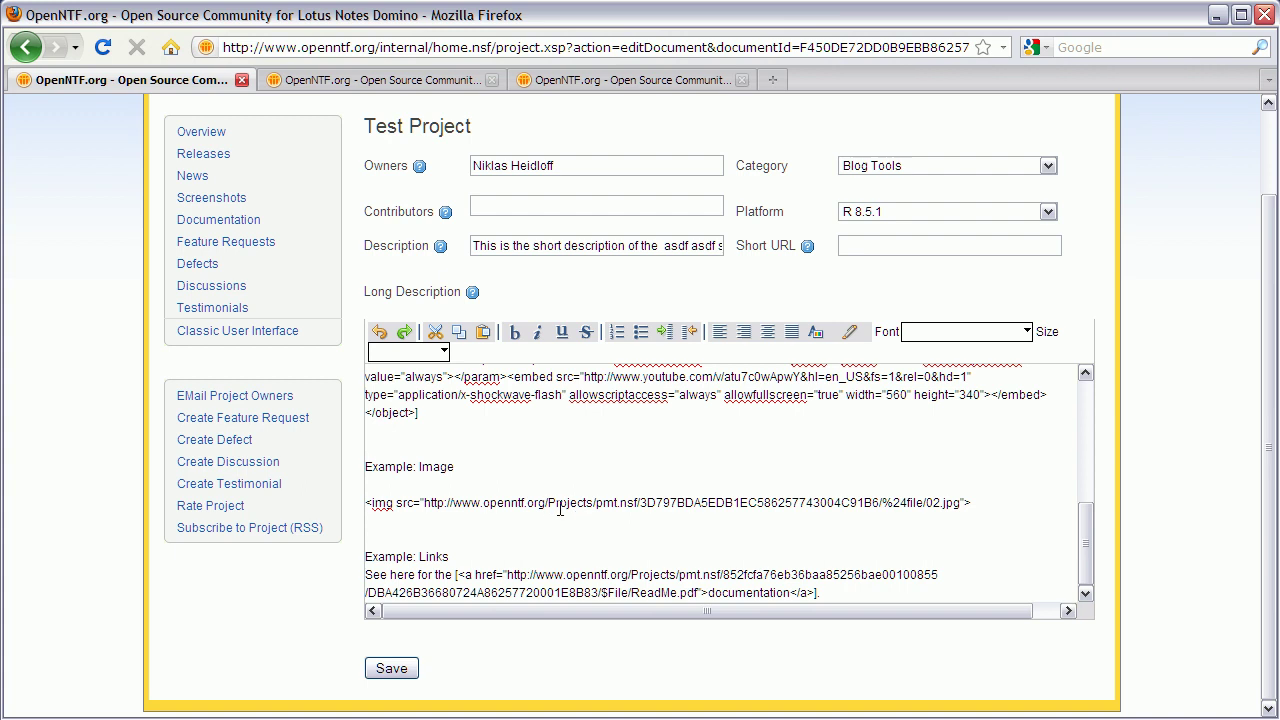
pyautogui.click(396, 670)
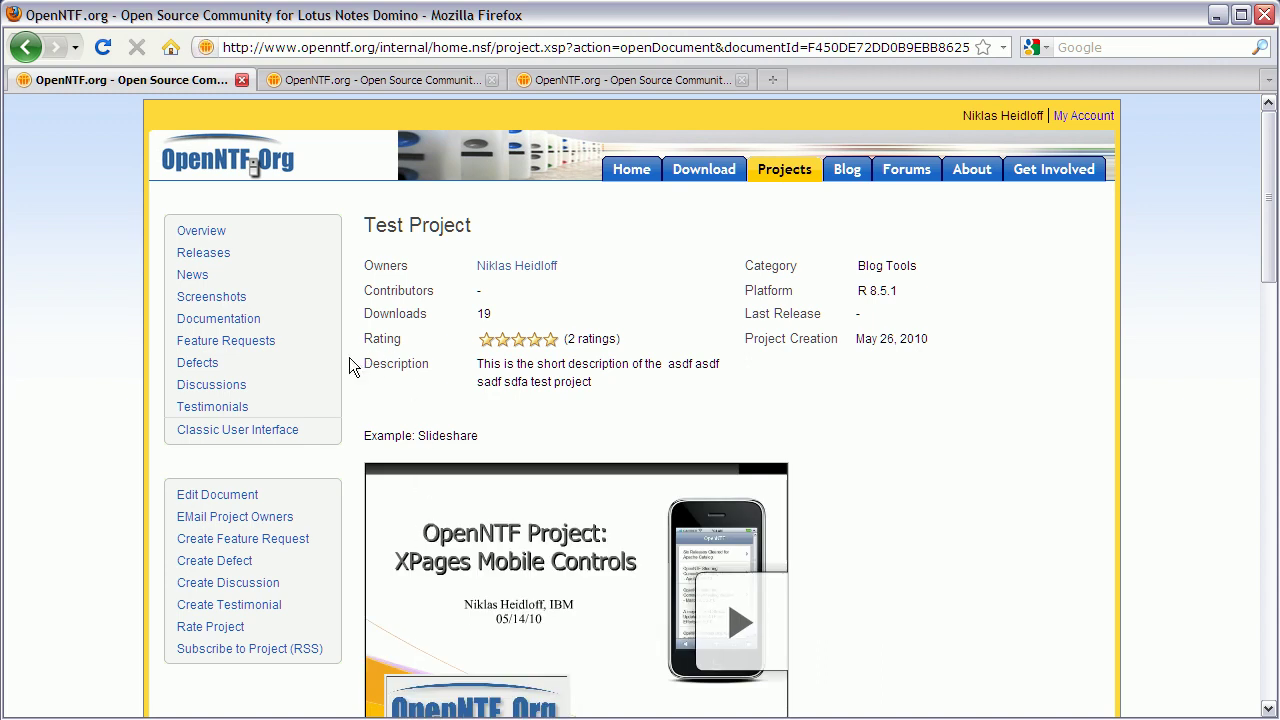
# Open release 1.0.0 from Test Project's releases and look through its details, download file and embedded video.
pyautogui.click(209, 259)
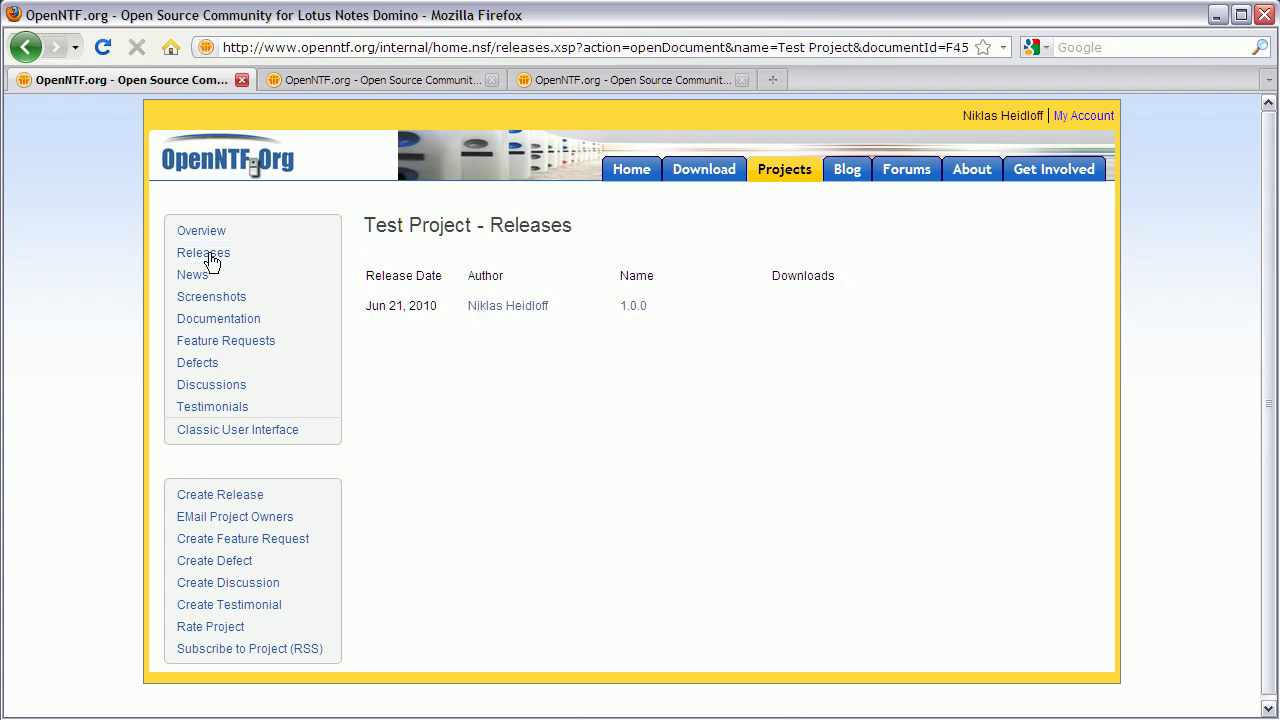
pyautogui.click(640, 309)
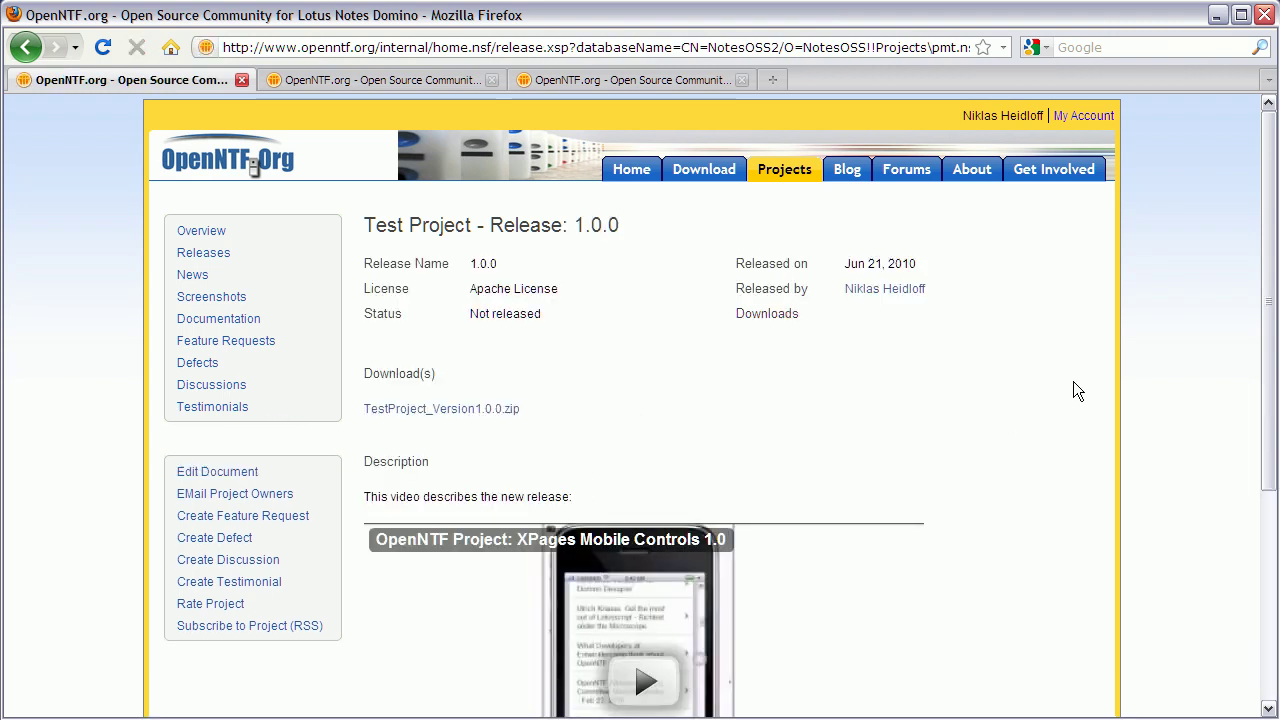
pyautogui.scroll(-2, 1050, 420)
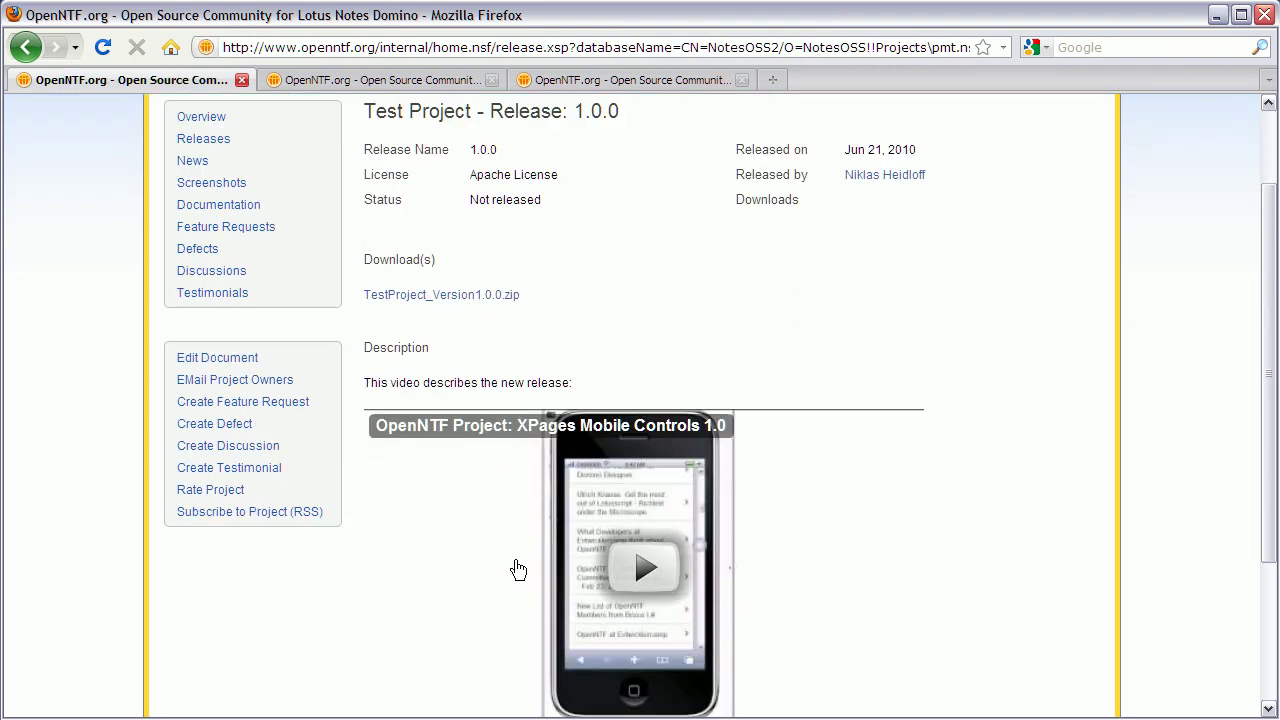
pyautogui.scroll(-2, 993, 420)
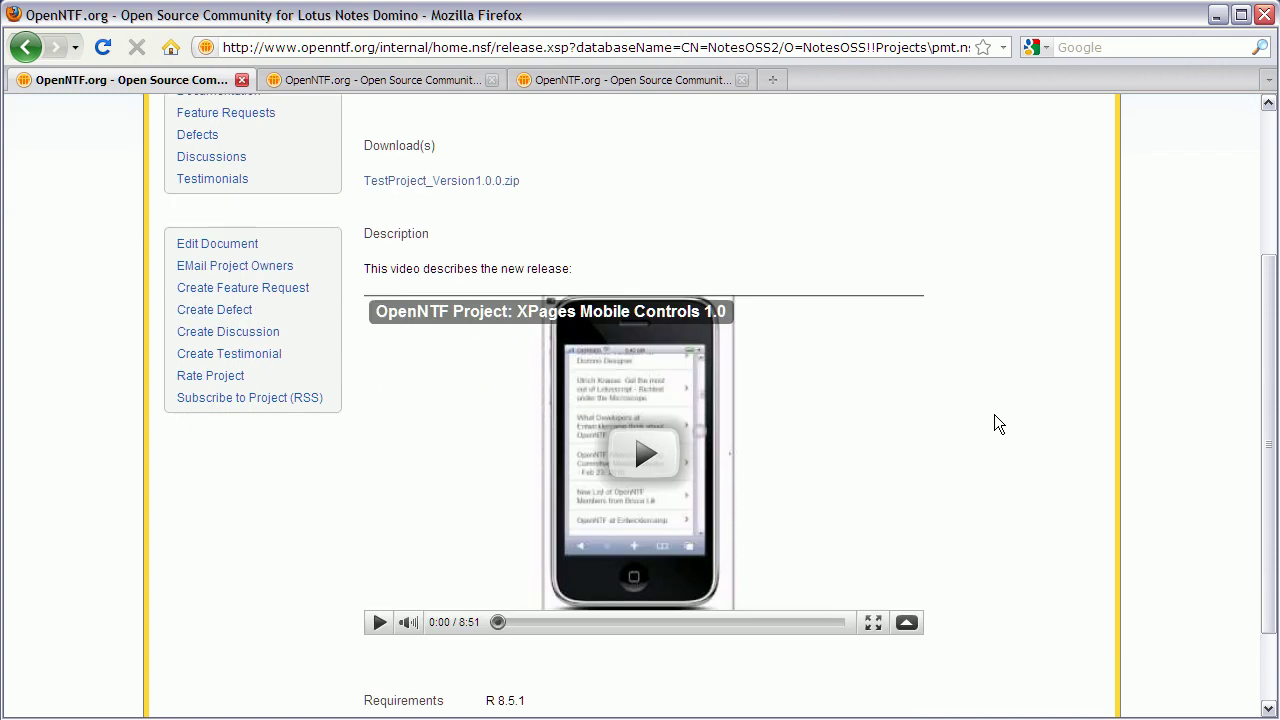
pyautogui.scroll(4, 993, 420)
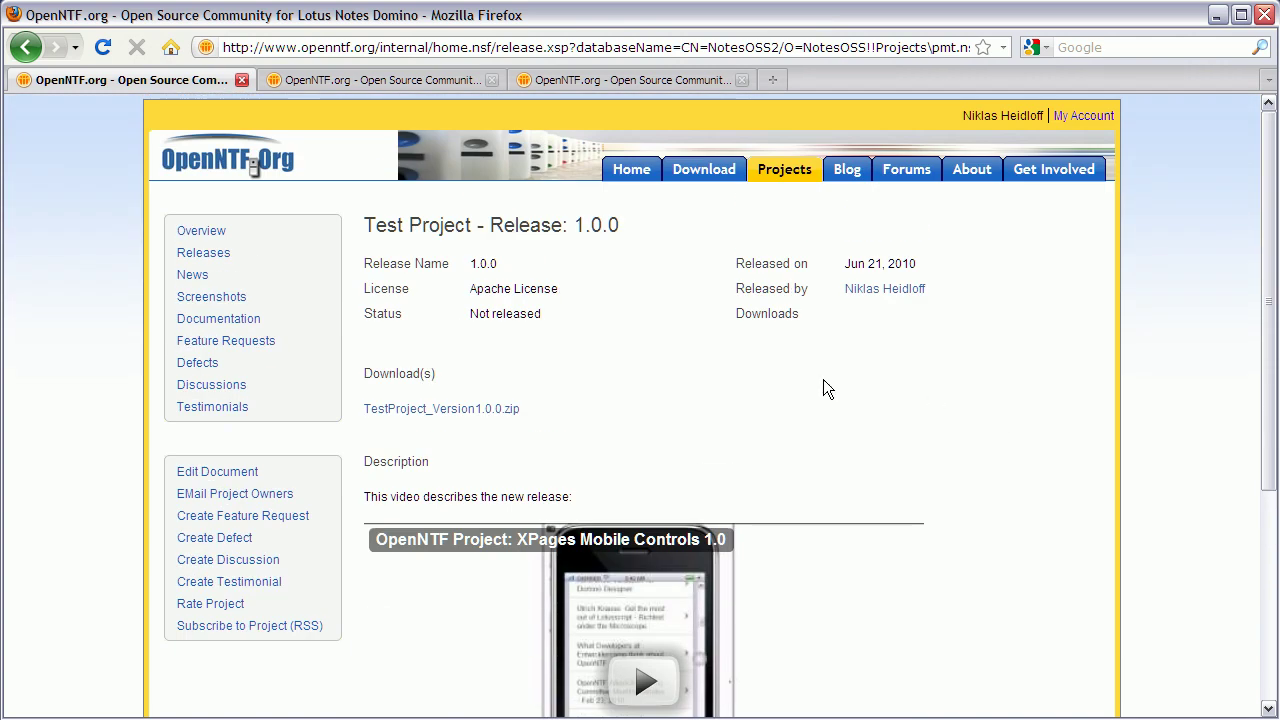
# Open release 1.0.0 for editing and examine its file settings and the video embed code in its description.
pyautogui.click(213, 482)
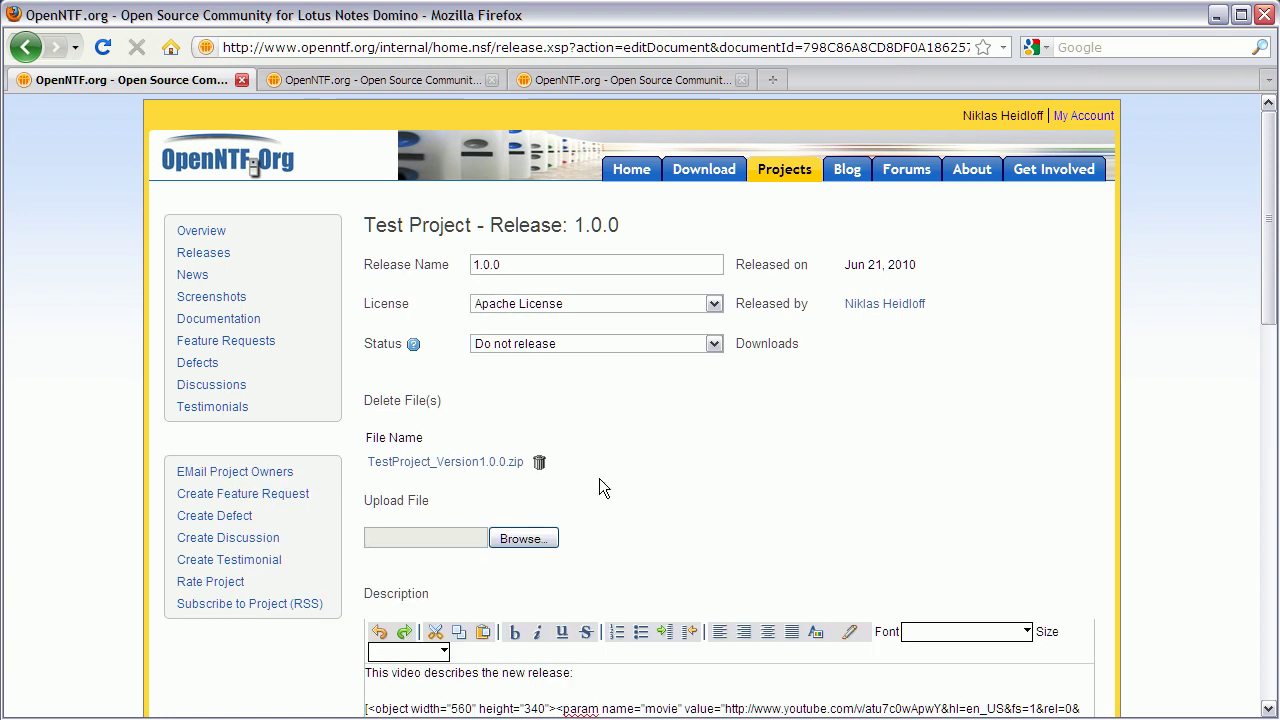
pyautogui.scroll(-5, 1118, 420)
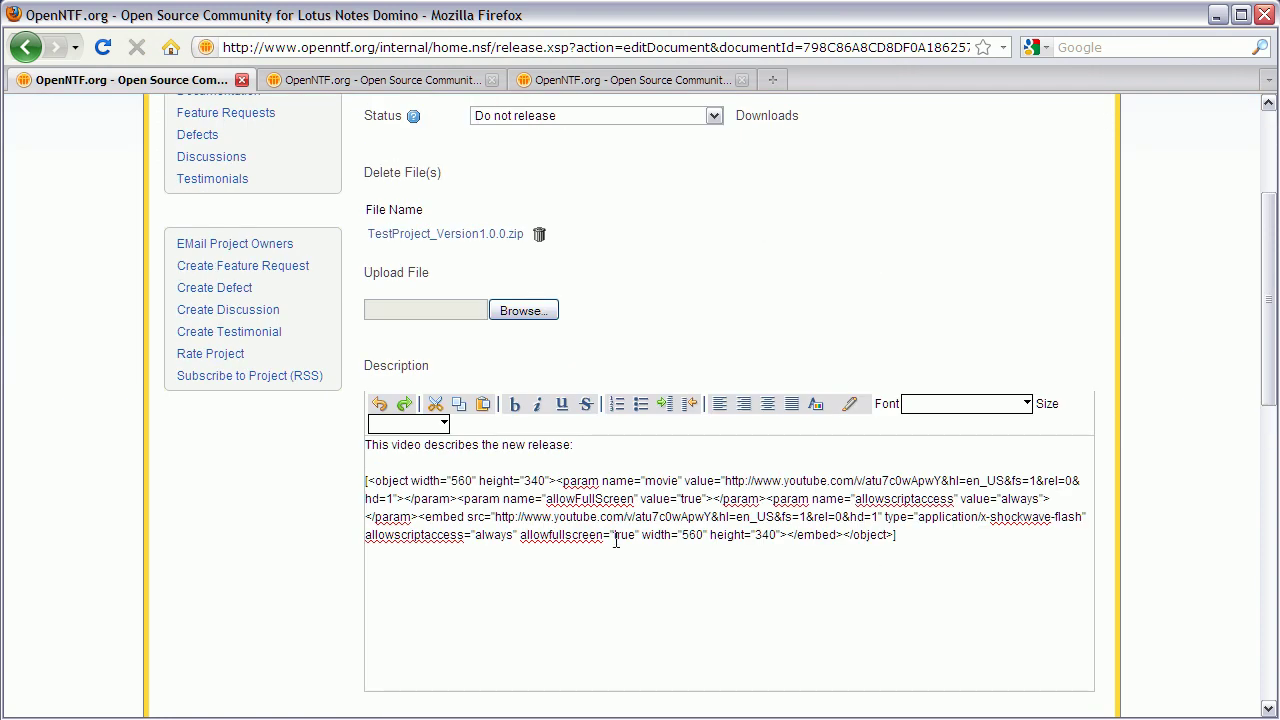
pyautogui.scroll(4, 266, 542)
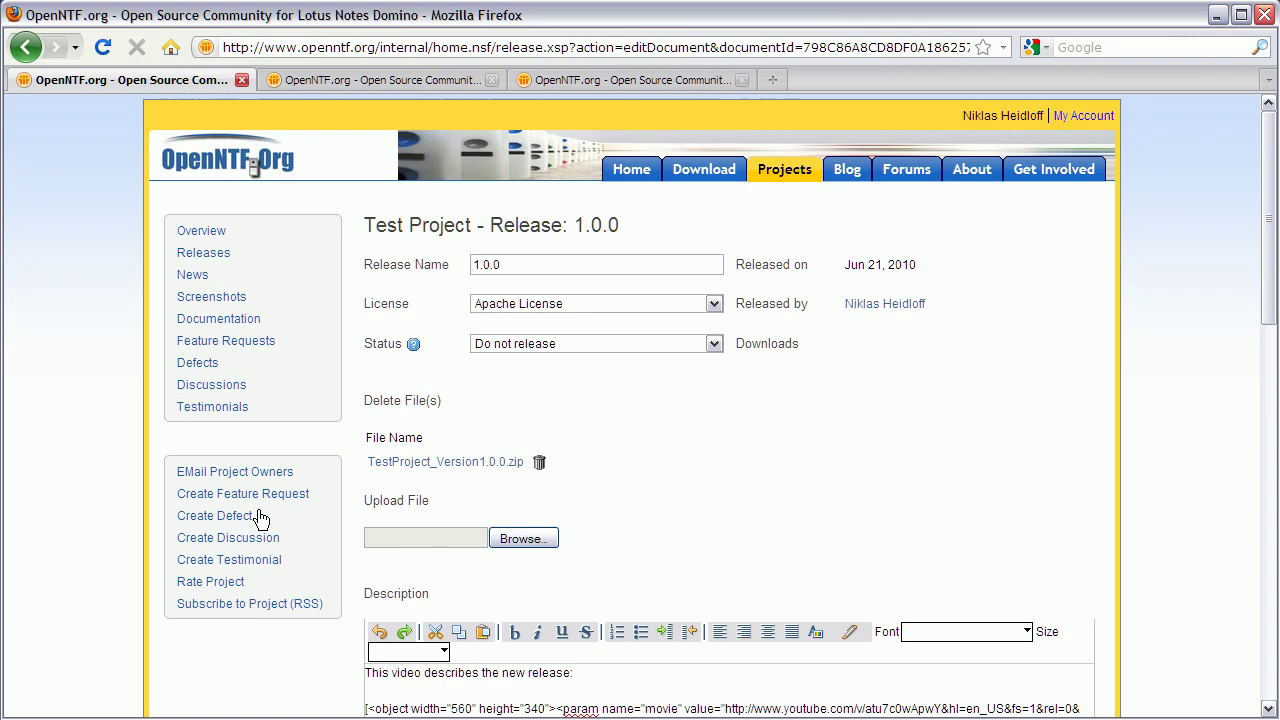
# Create a new release from Test Project's releases list and name it Test Release.
pyautogui.click(205, 258)
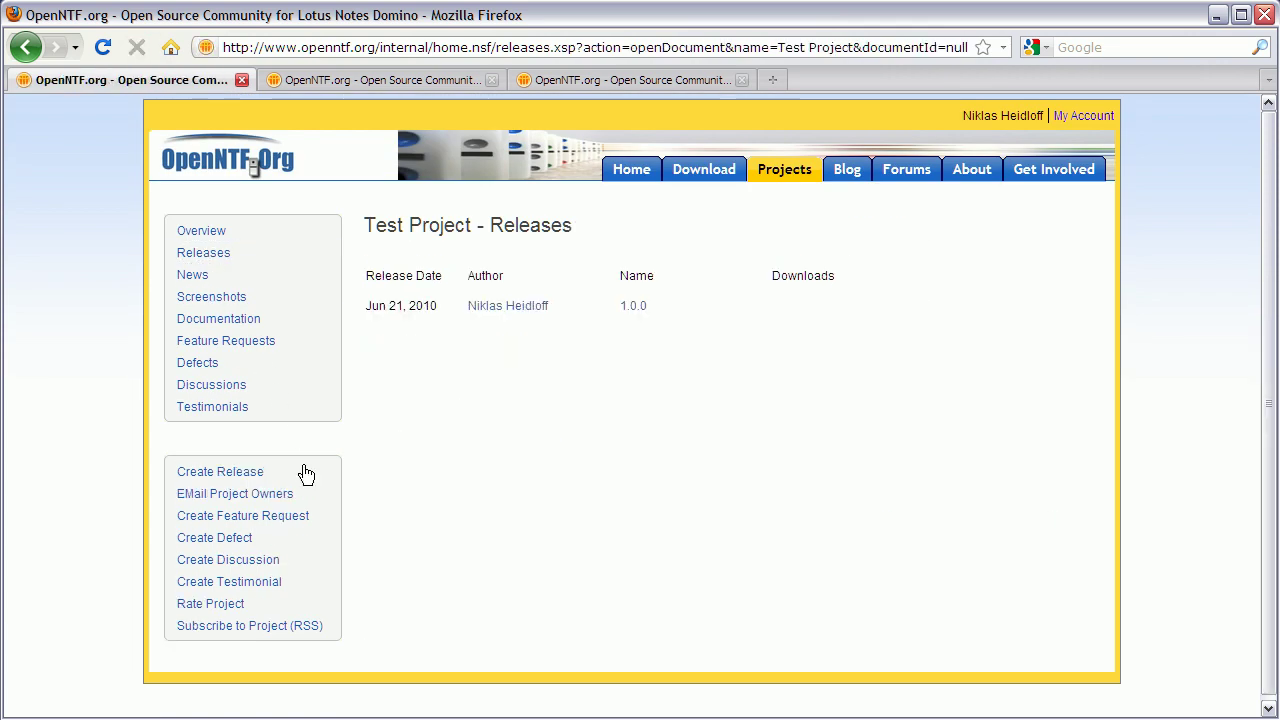
pyautogui.click(218, 479)
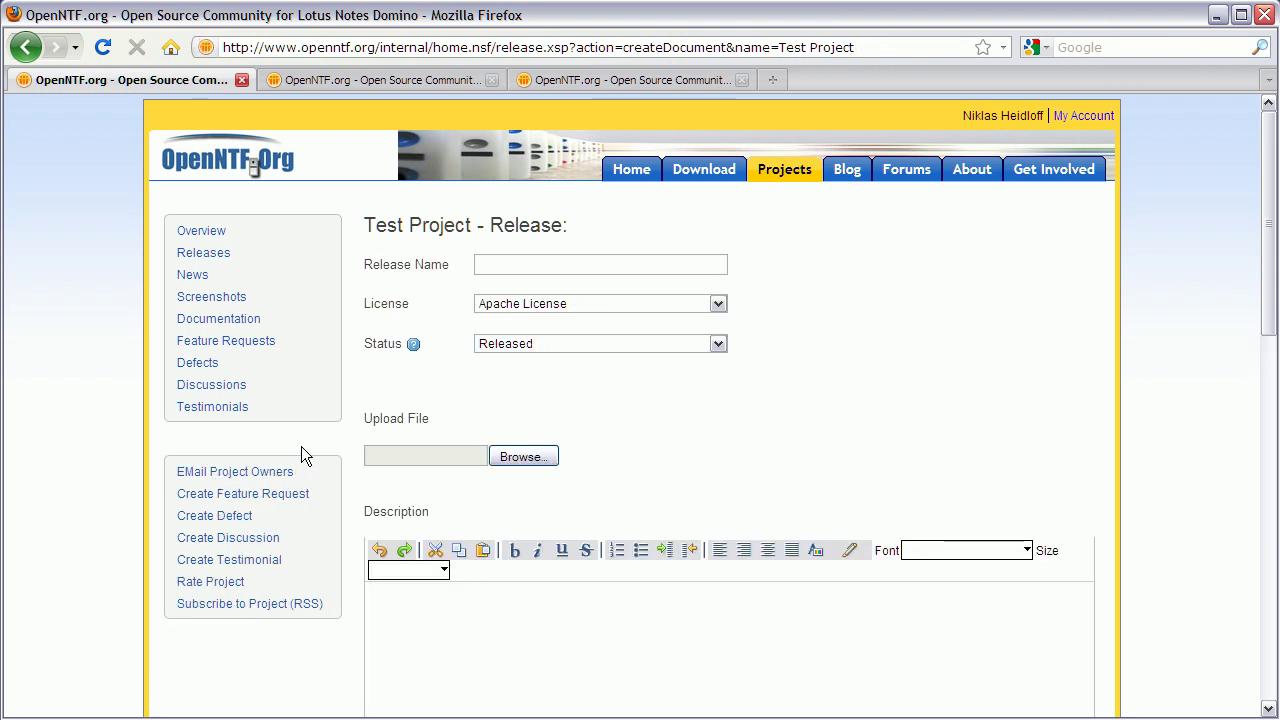
pyautogui.click(519, 264)
pyautogui.write('Test Release')
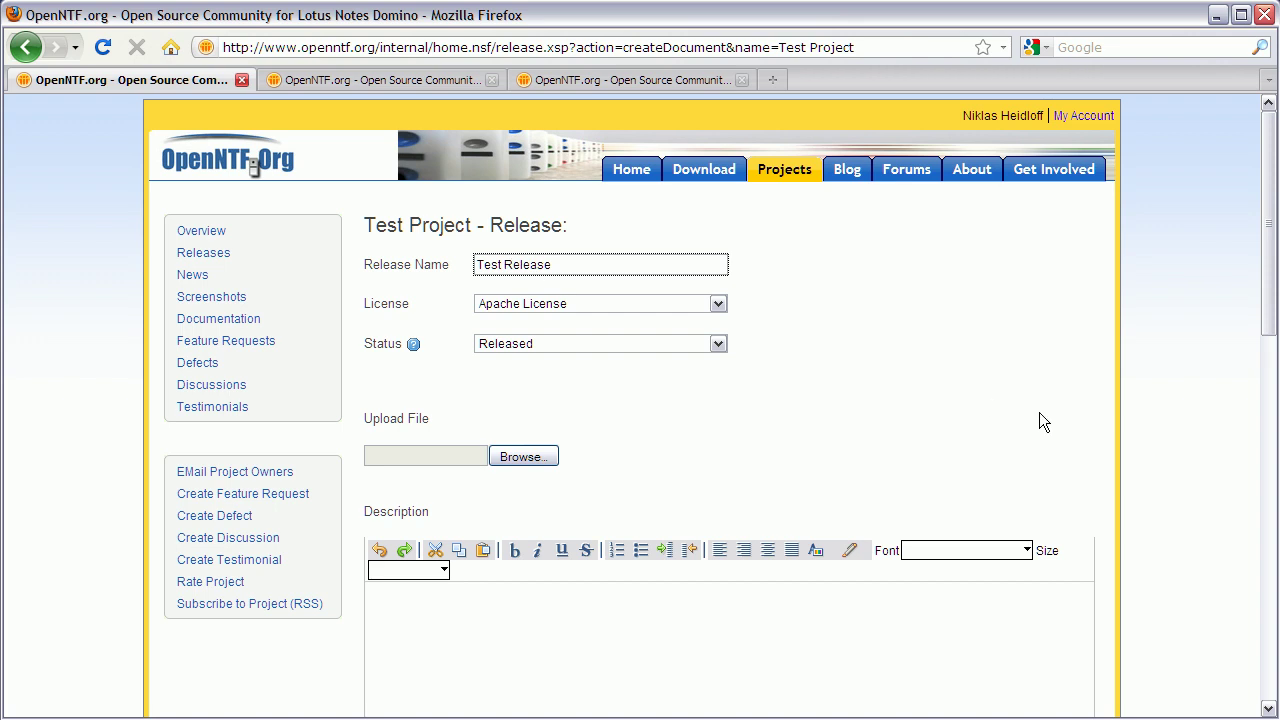
# Look through the License and Status choices of the new release and read the help description of the Status field.
pyautogui.click(717, 304)
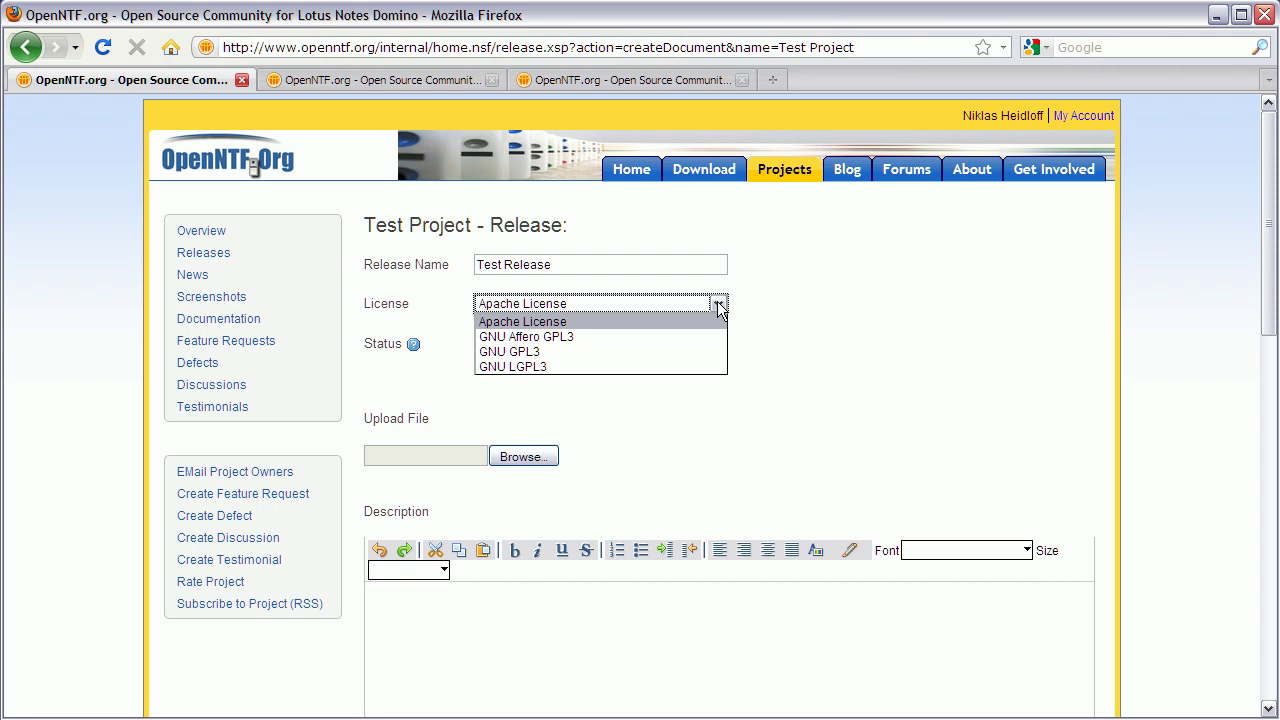
pyautogui.click(796, 292)
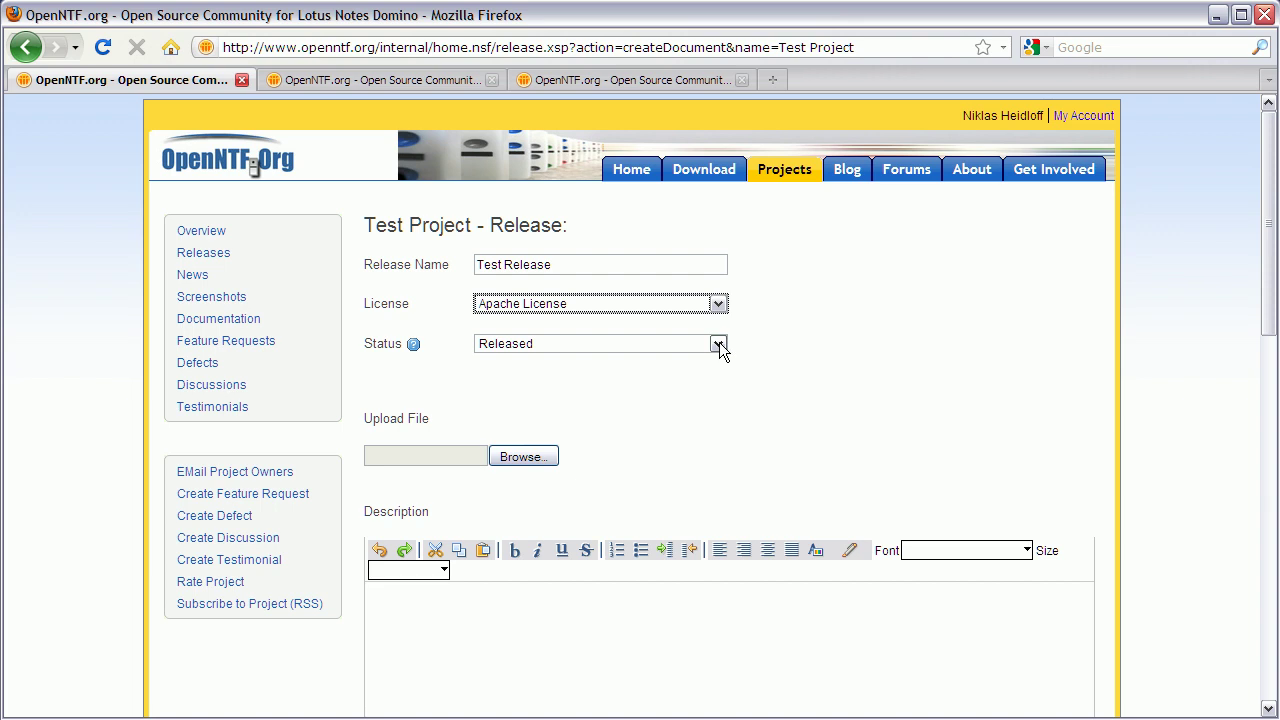
pyautogui.click(634, 343)
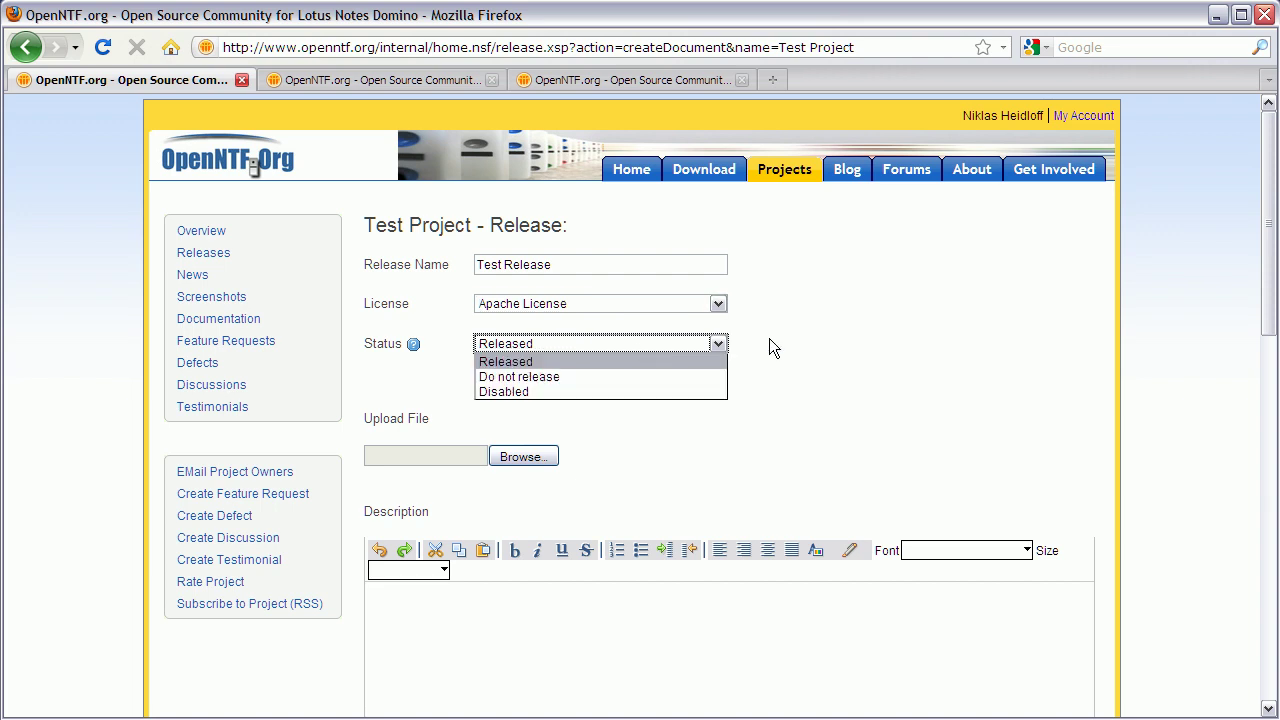
pyautogui.click(828, 330)
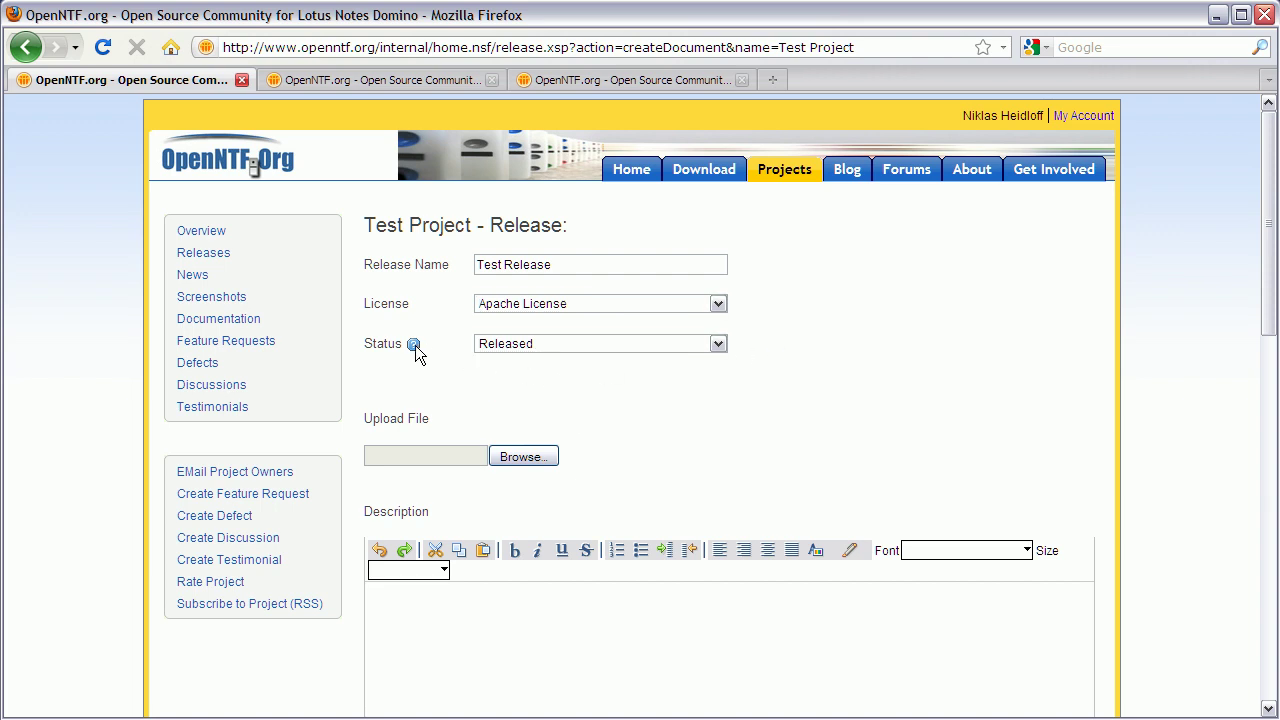
pyautogui.click(414, 344)
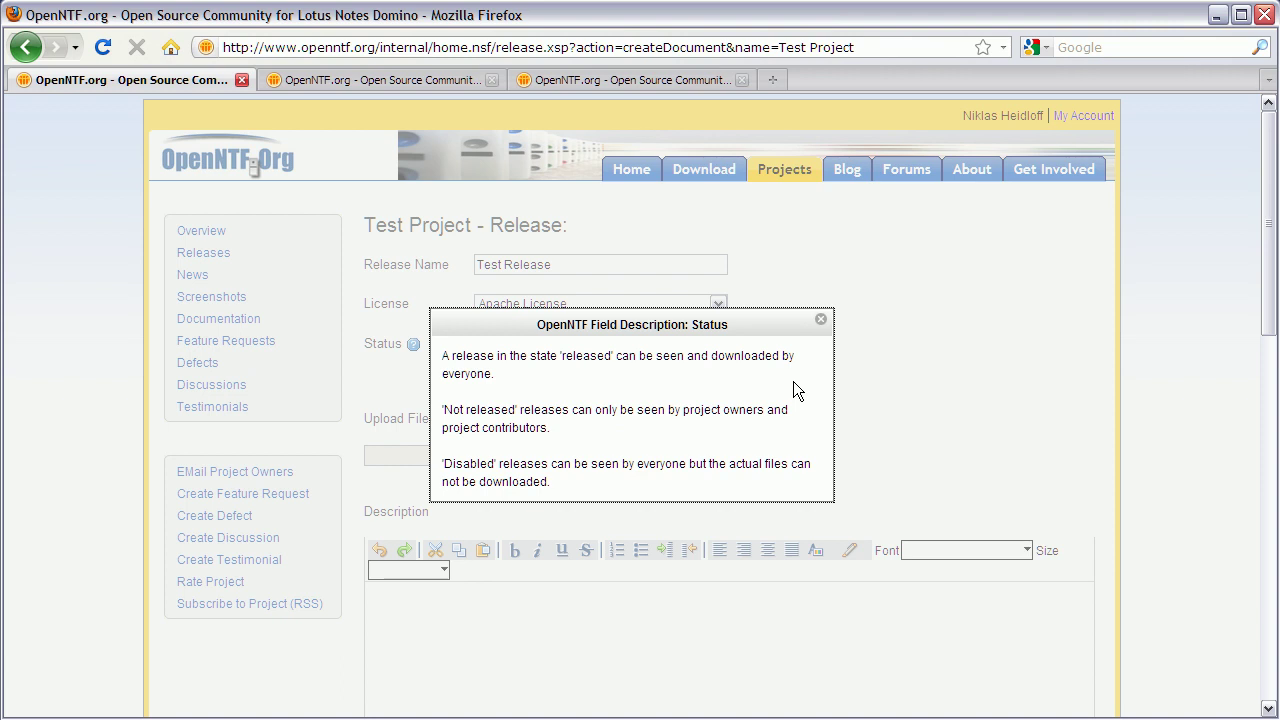
pyautogui.click(821, 321)
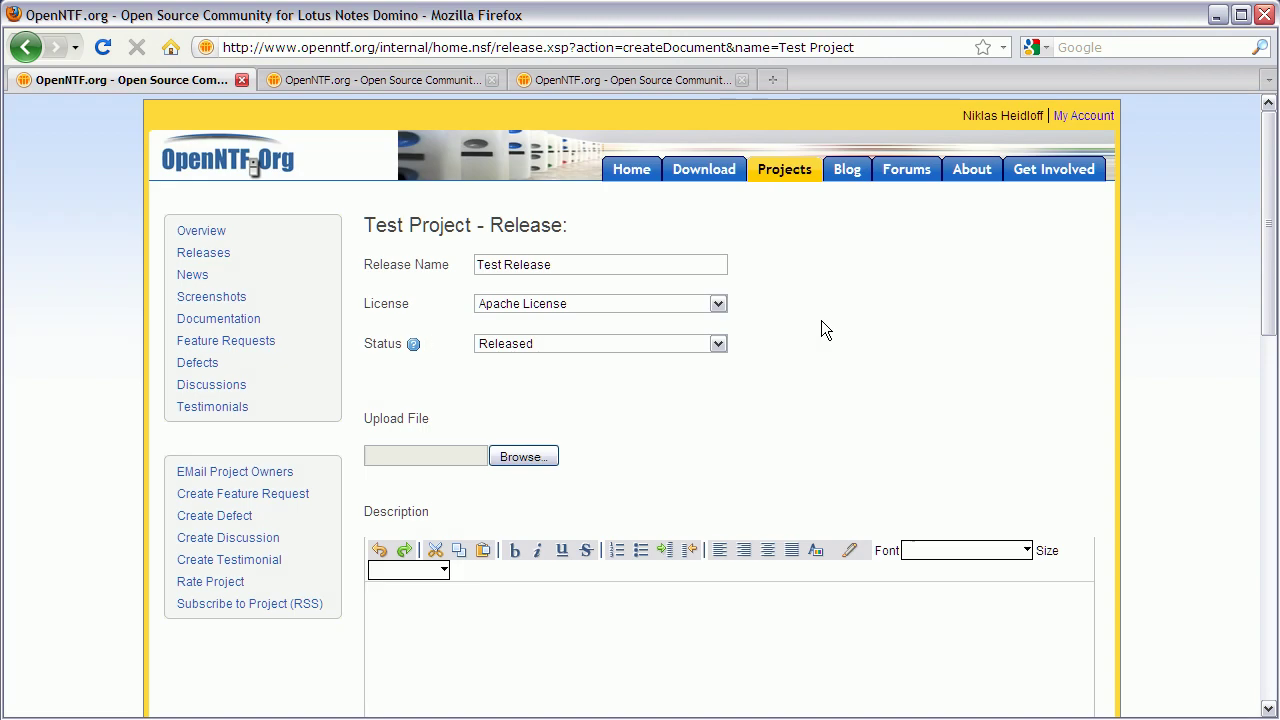
# Choose Android1.jpg from the screenshots folder as the upload file for the new release.
pyautogui.click(543, 458)
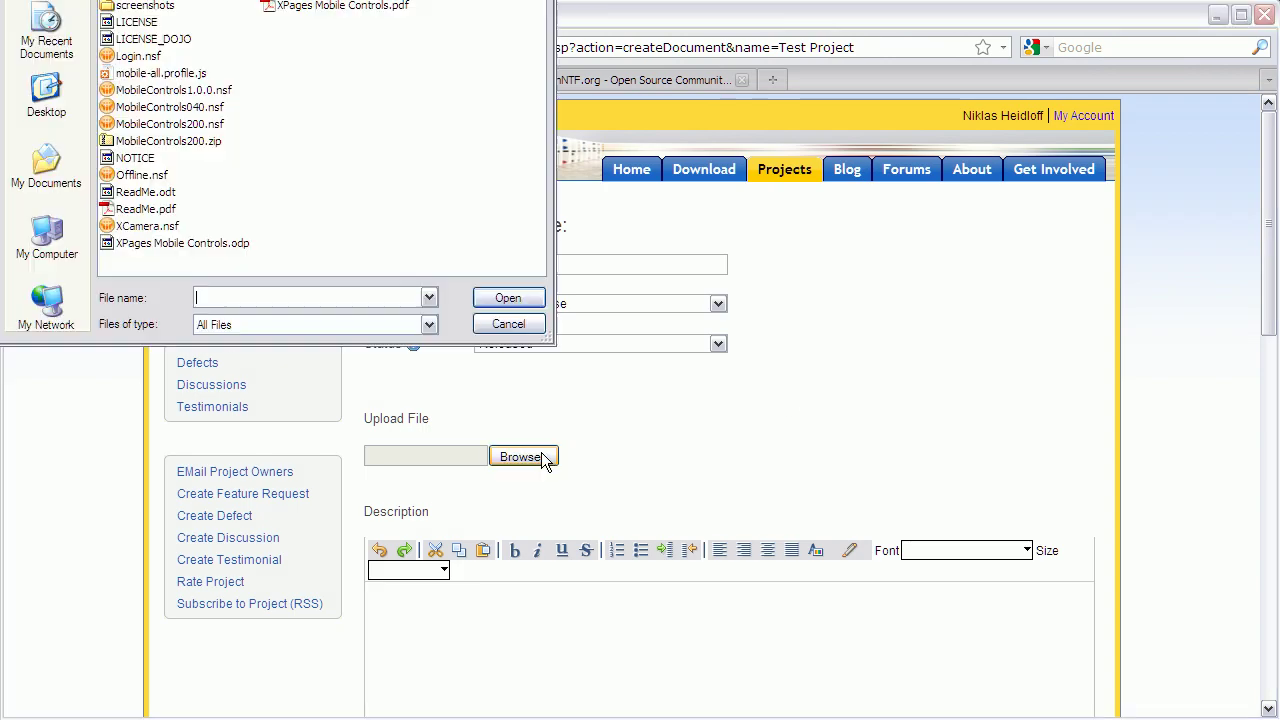
pyautogui.doubleClick(148, 7)
pyautogui.doubleClick(142, 7)
pyautogui.doubleClick(143, 9)
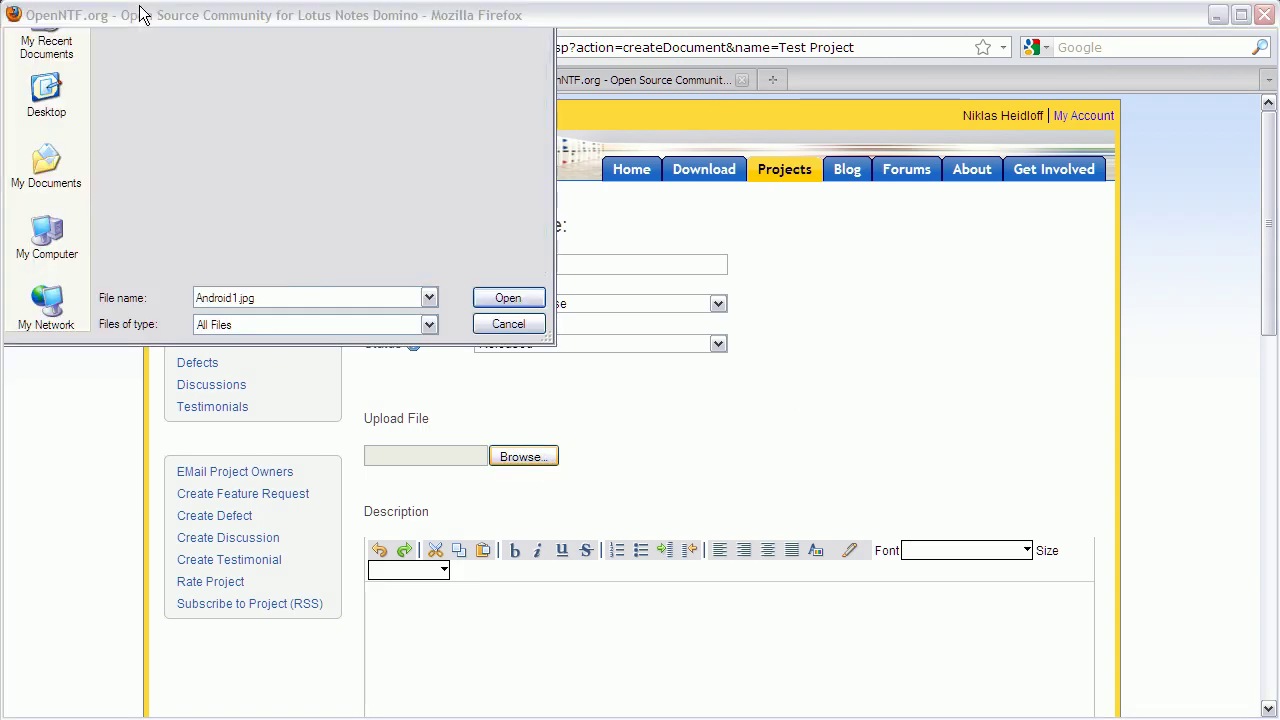
# Look over the new release's Description, Requirements and Issues fields, leave them as they are, and save the release.
pyautogui.scroll(-4, 346, 578)
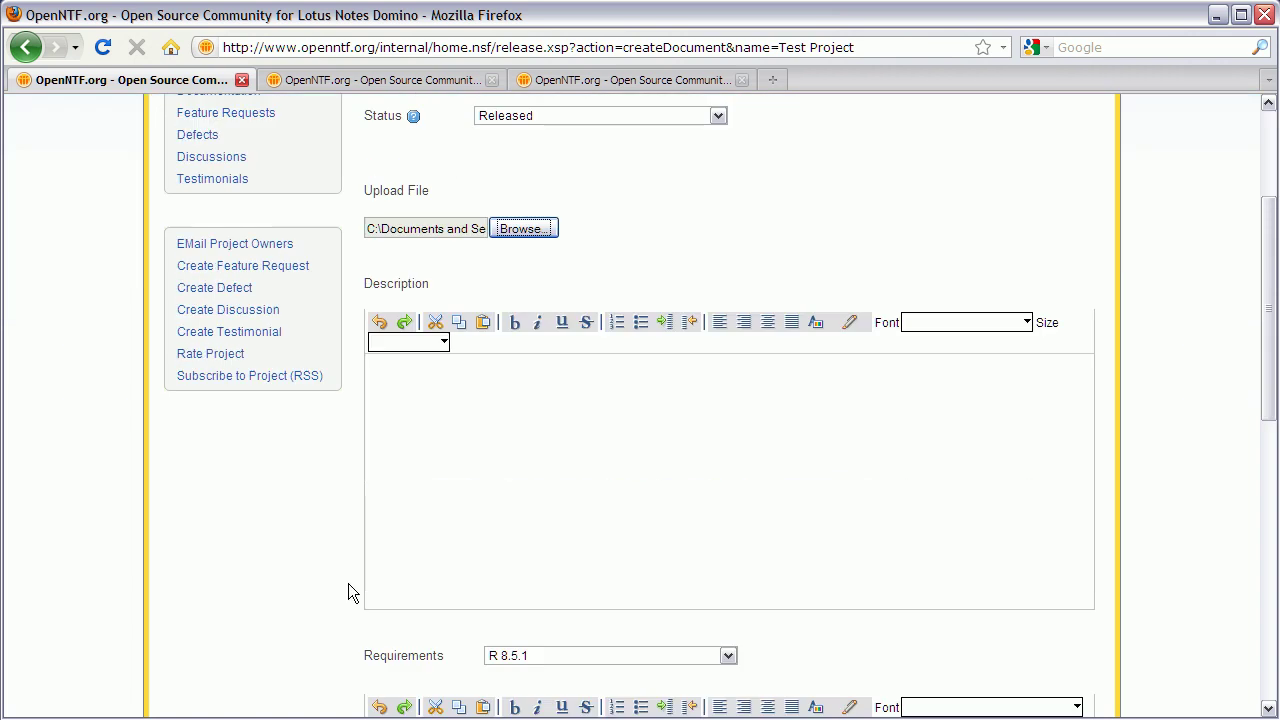
pyautogui.click(461, 431)
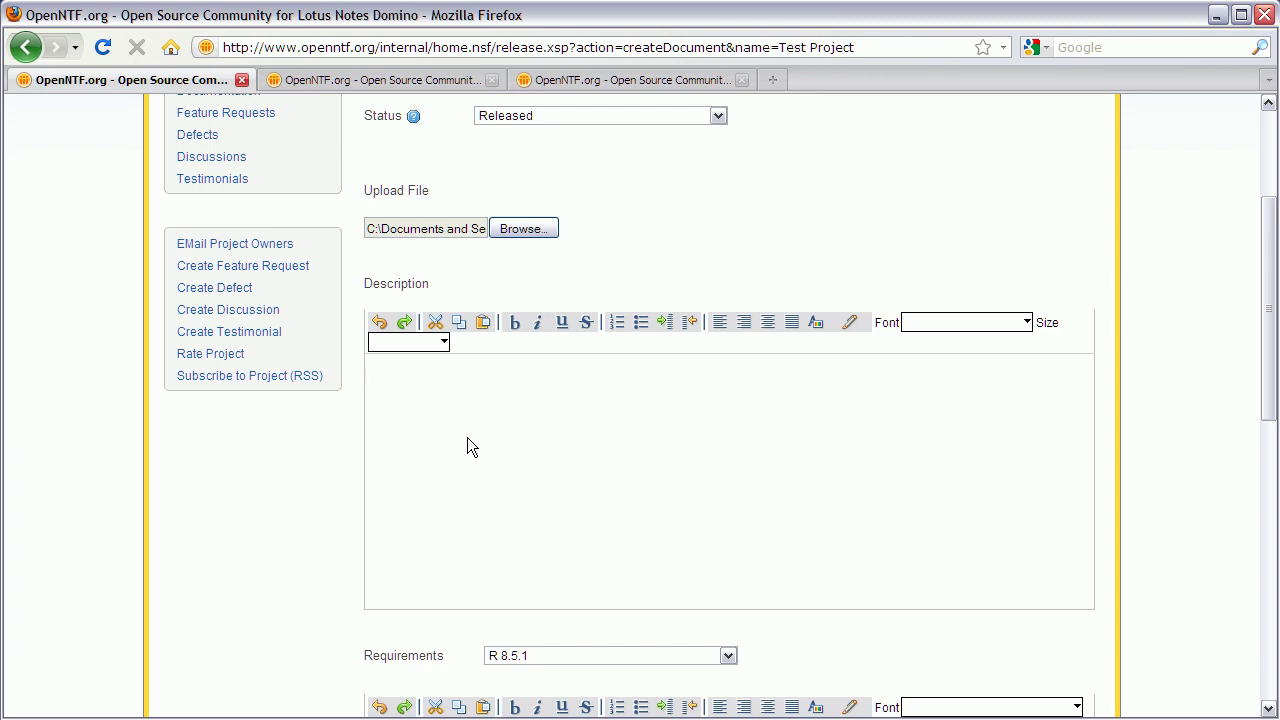
pyautogui.scroll(-3, 437, 570)
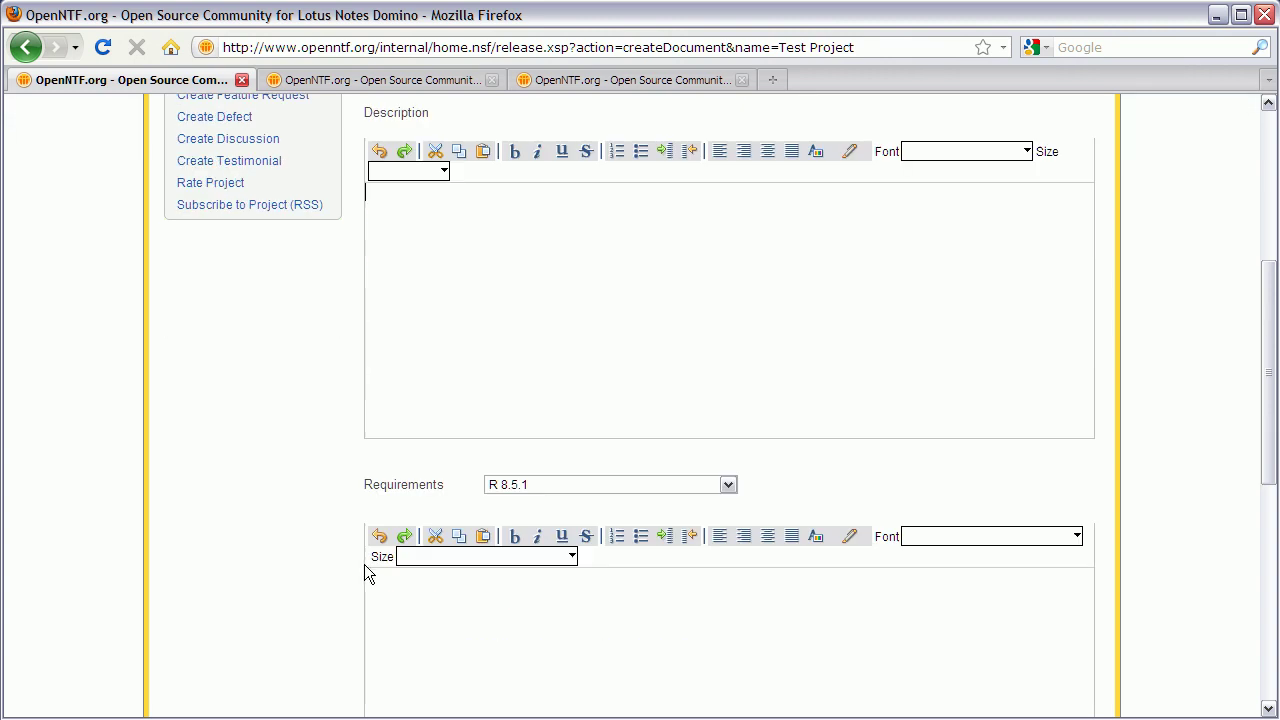
pyautogui.scroll(-9, 338, 515)
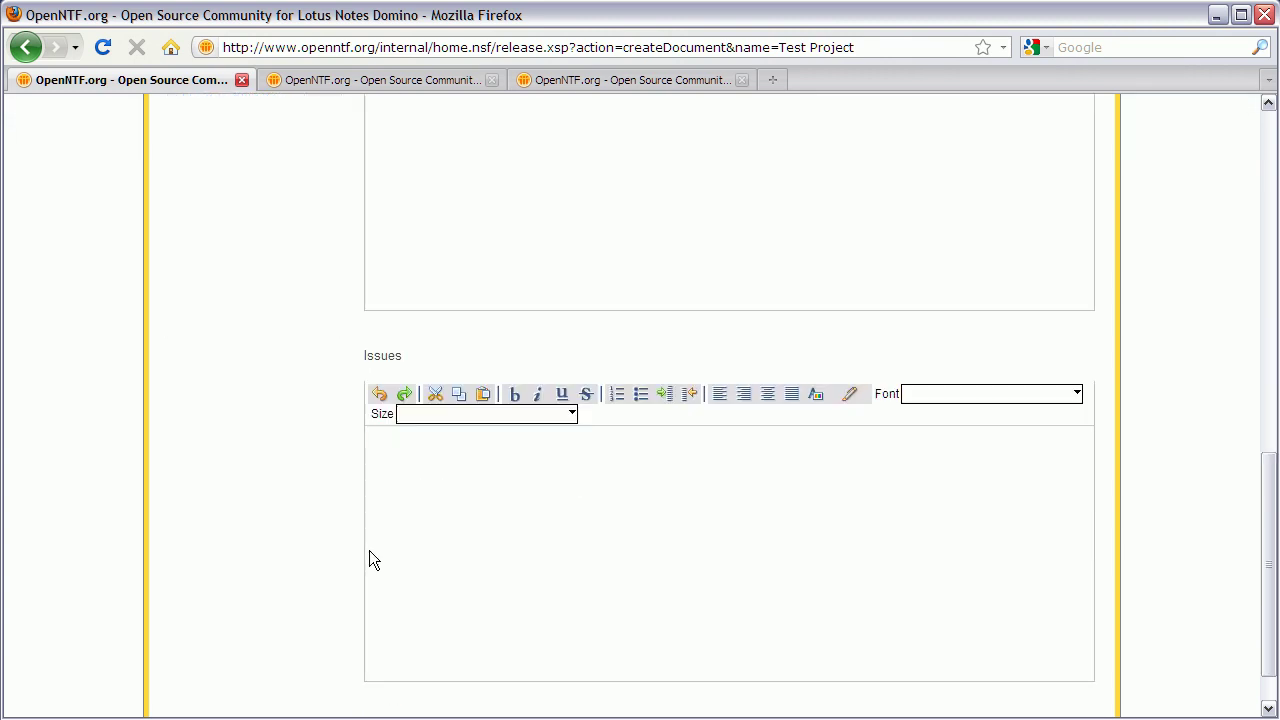
pyautogui.scroll(-1, 418, 549)
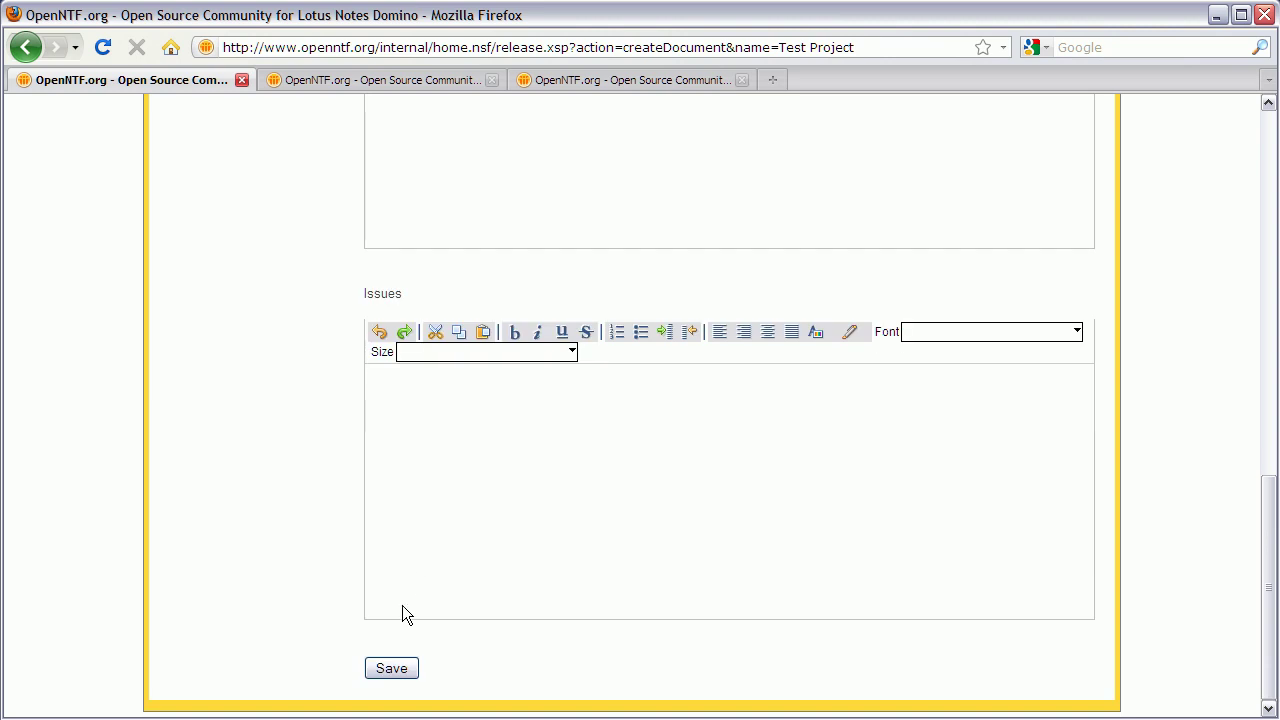
pyautogui.click(392, 668)
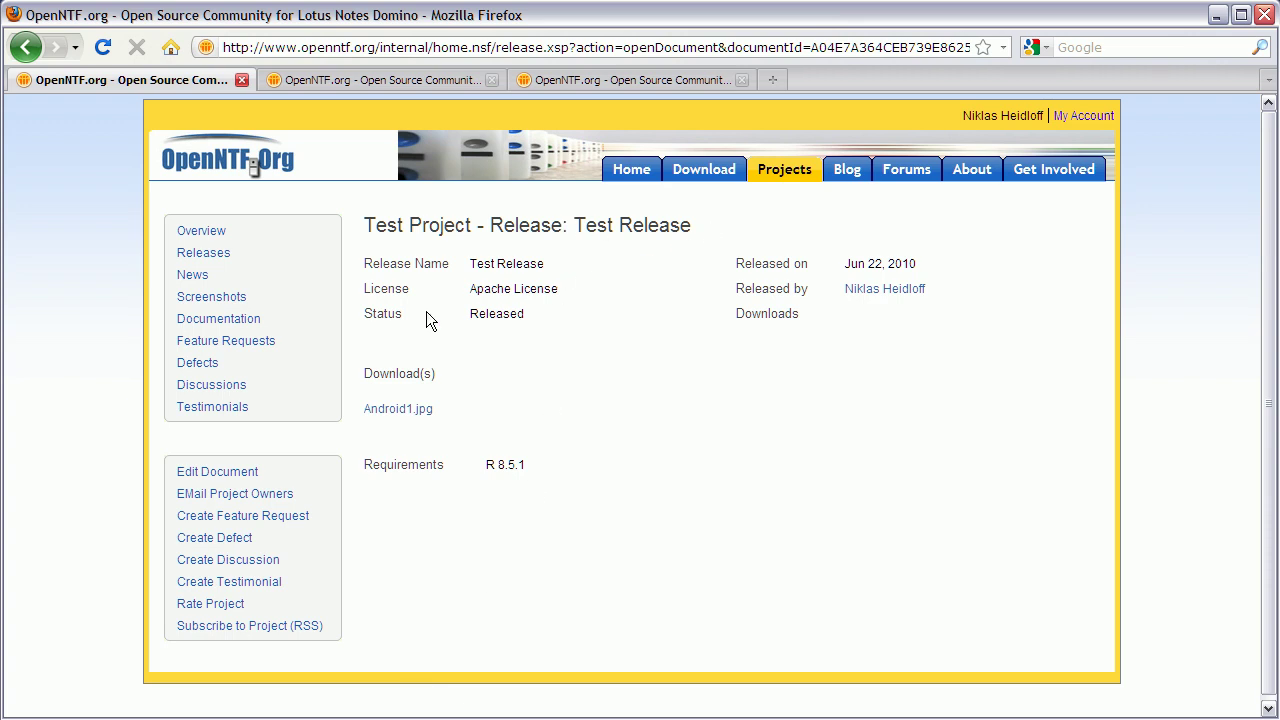
# View Test Project's defects, switch to Internet Explorer to open the same defects page, and point out the signed-in test user there.
pyautogui.click(211, 366)
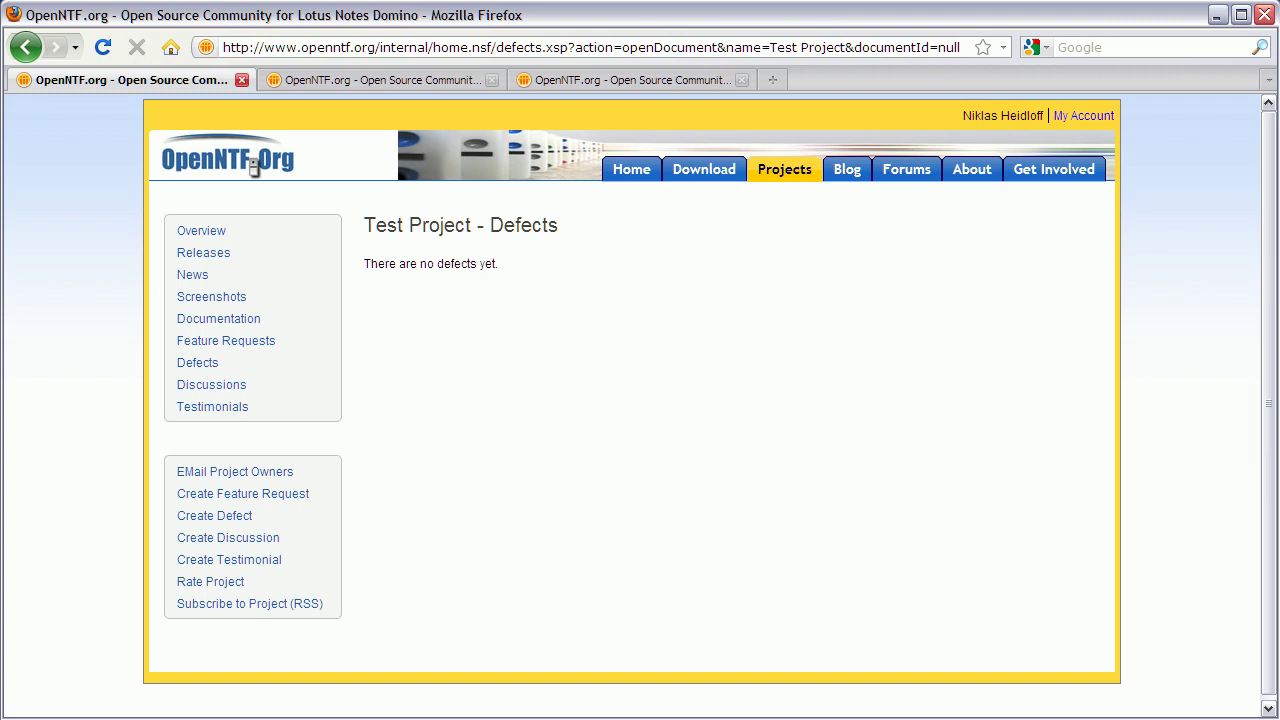
pyautogui.hotkey('alt', 'Tab')
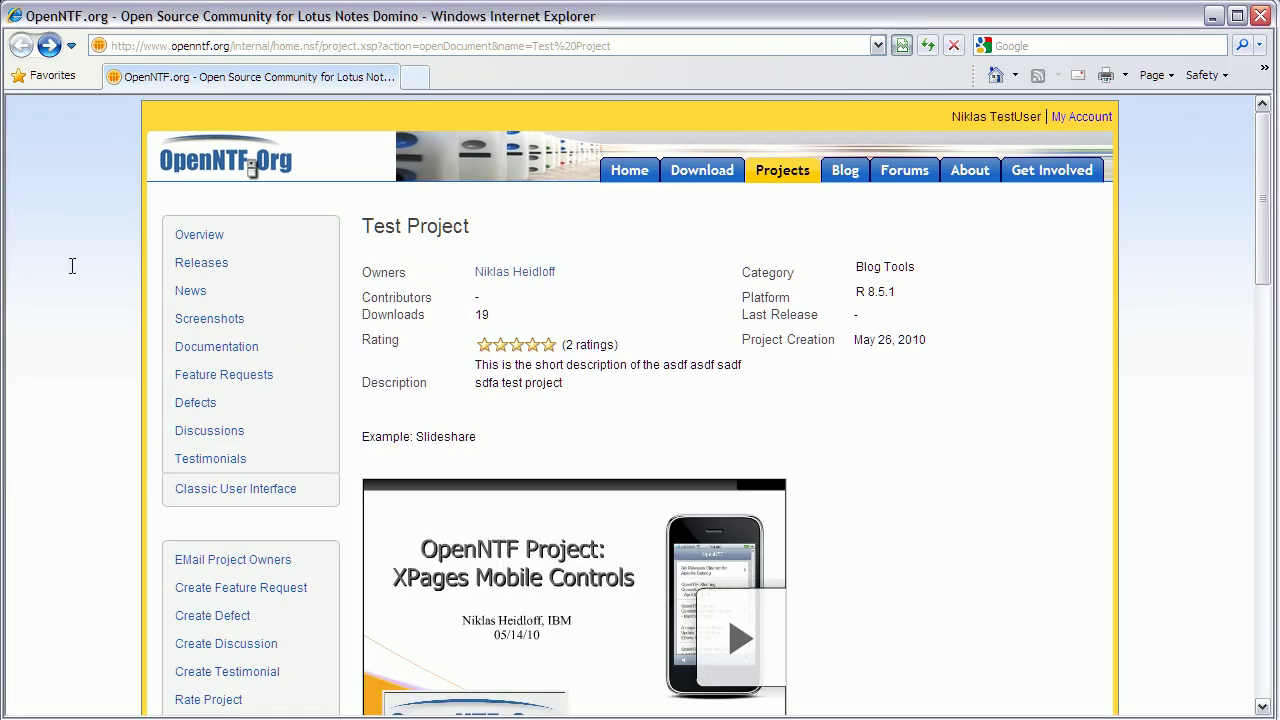
pyautogui.click(201, 409)
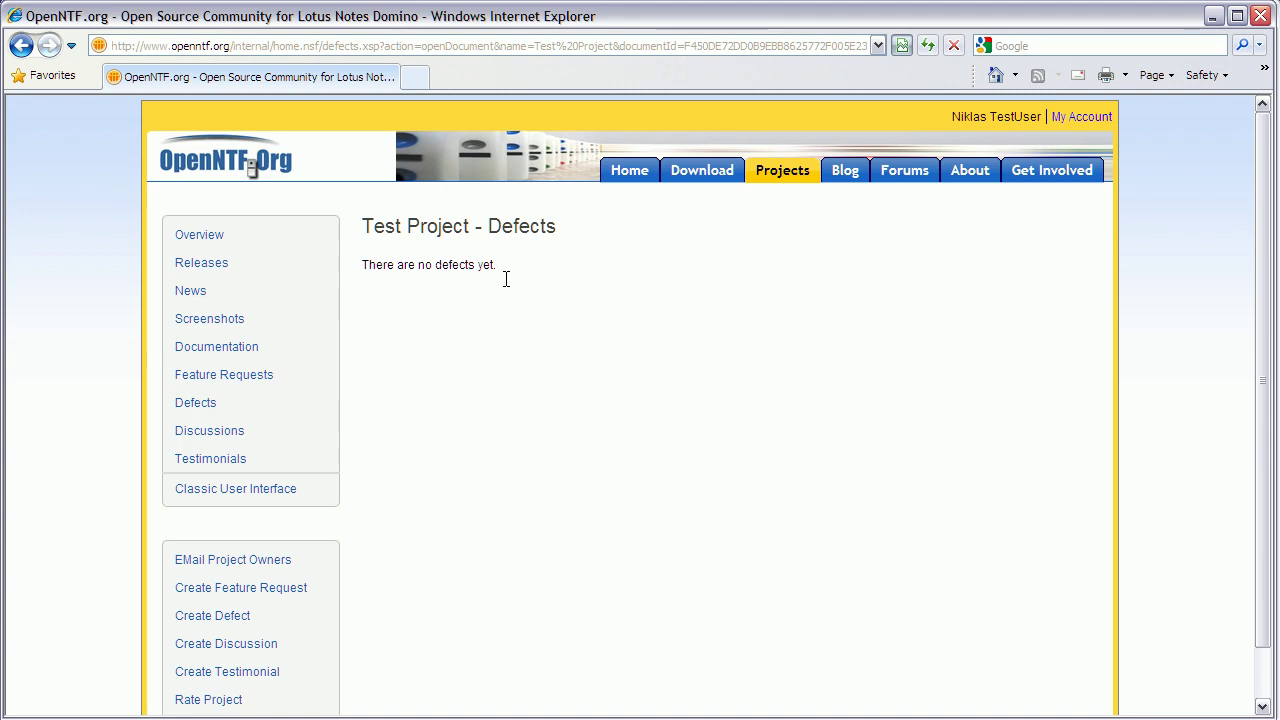
pyautogui.moveTo(951, 116); pyautogui.dragTo(1068, 117)
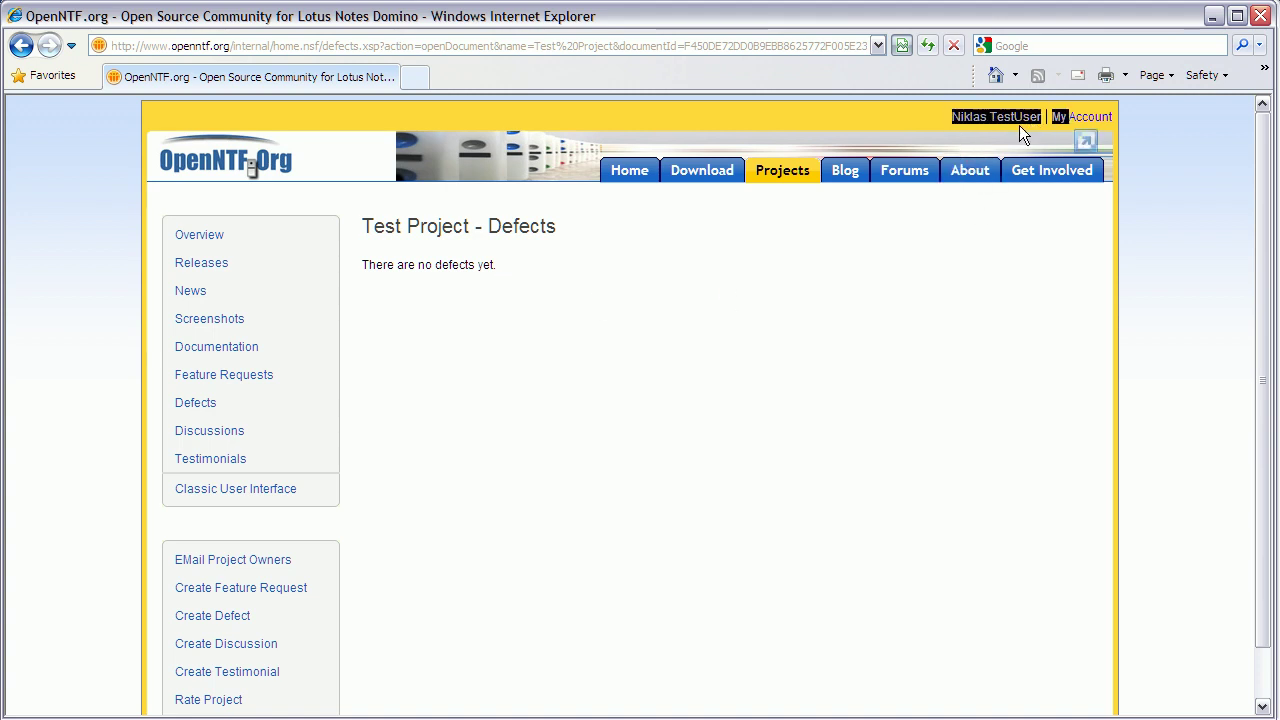
pyautogui.click(1003, 130)
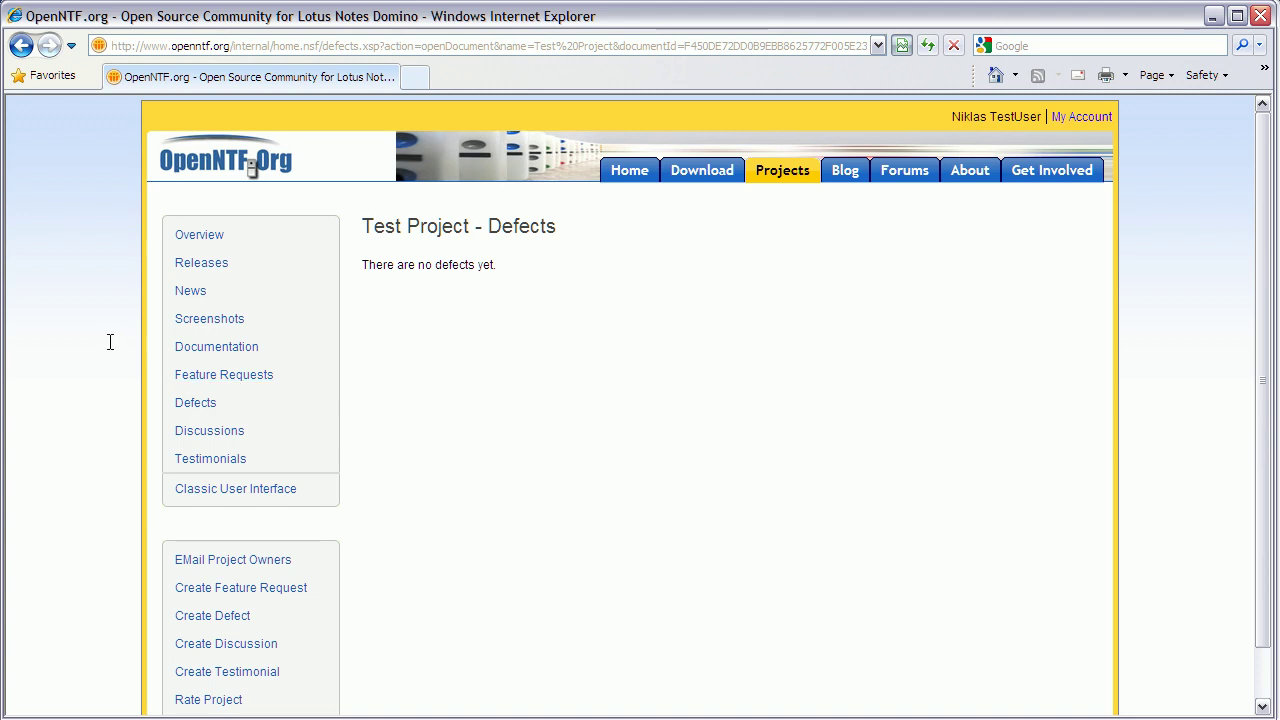
# Submit a rating of "5 - brilliant stuff" for Test Project and look over the project's overview page.
pyautogui.scroll(-2, 111, 342)
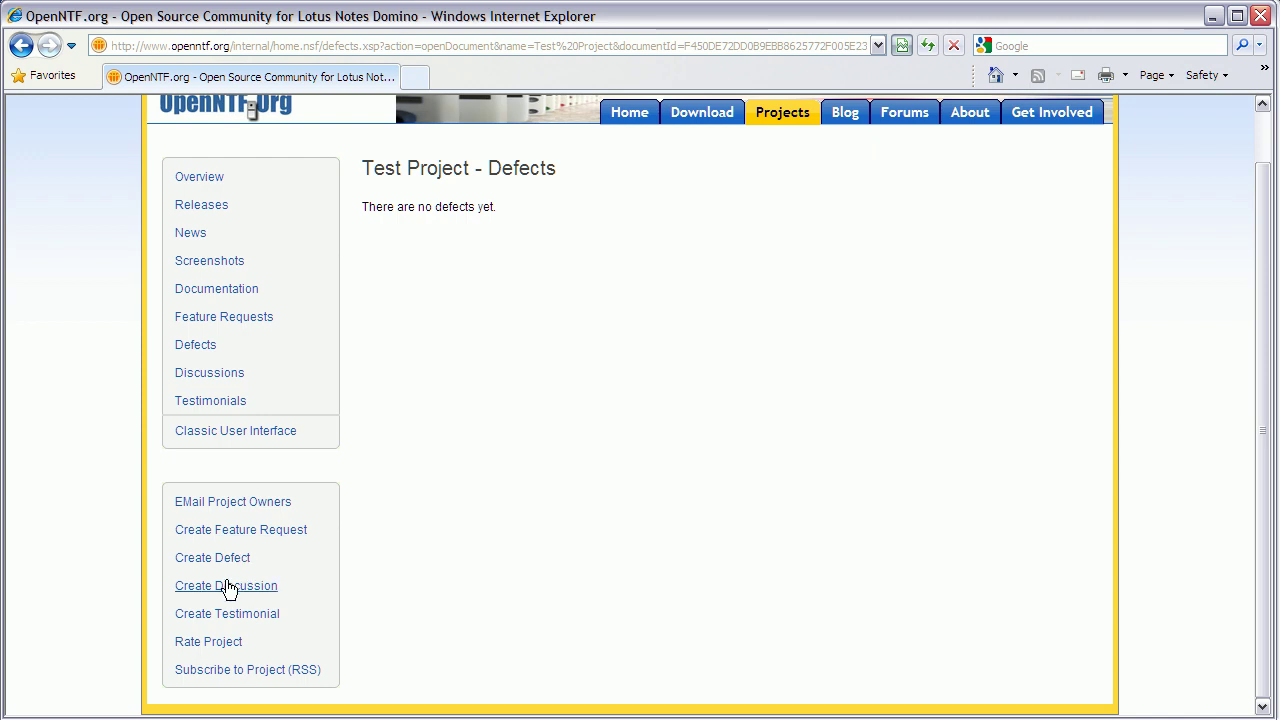
pyautogui.click(214, 645)
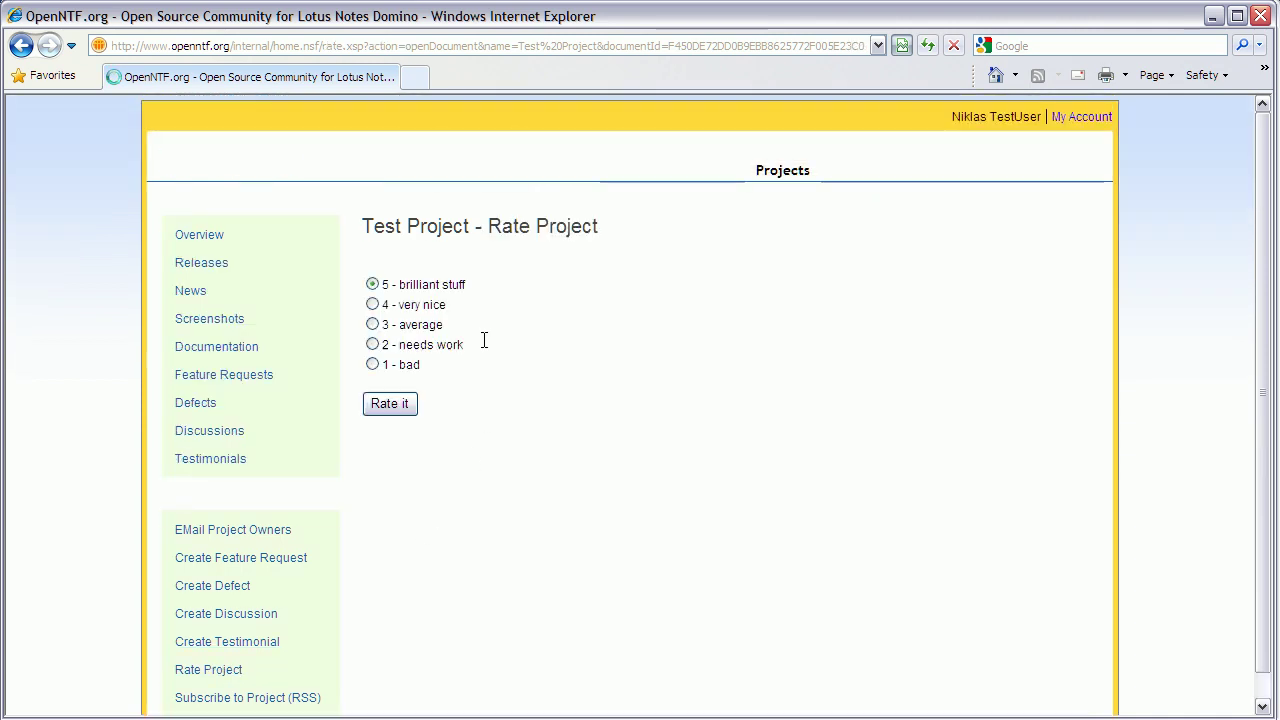
pyautogui.click(385, 405)
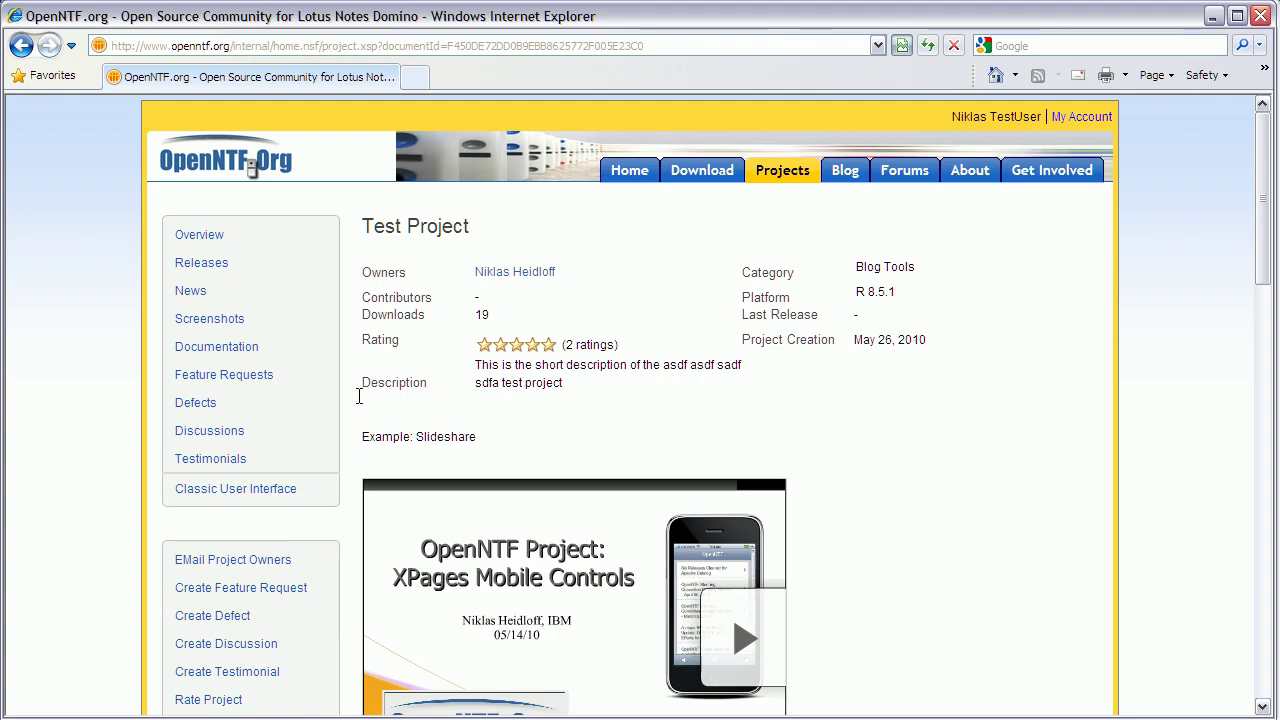
pyautogui.scroll(-3, 356, 395)
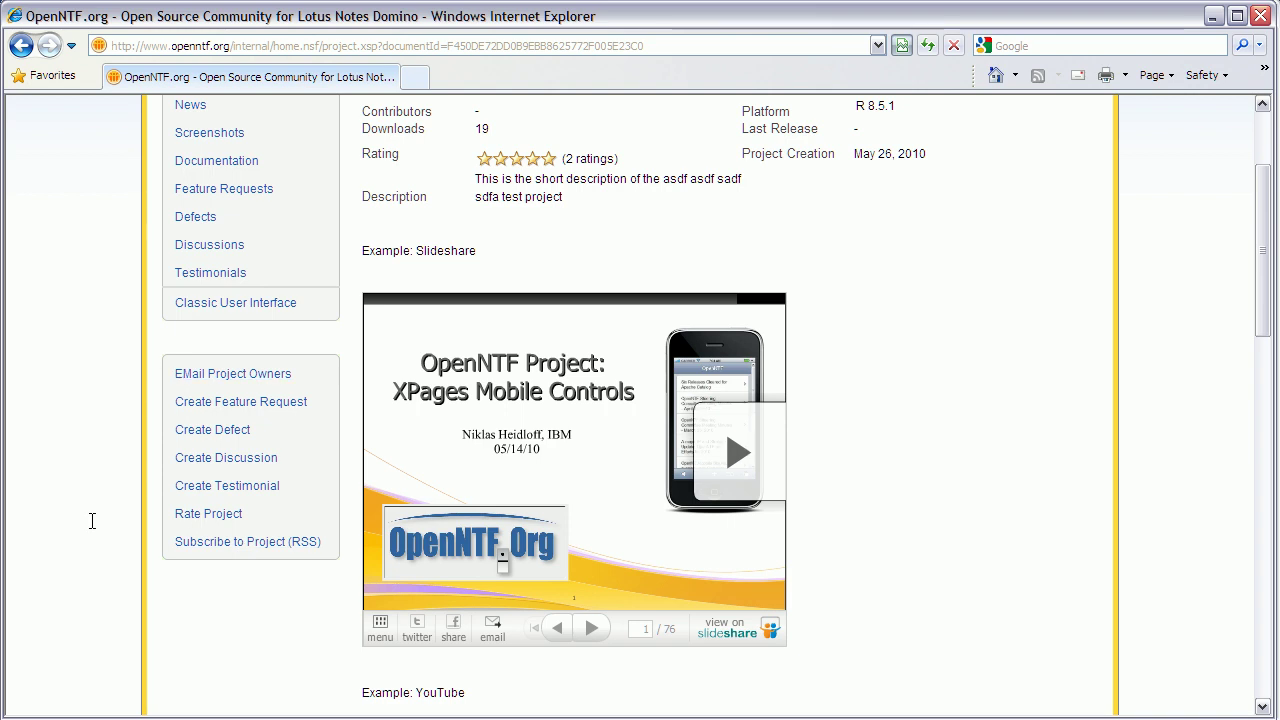
pyautogui.scroll(3, 92, 520)
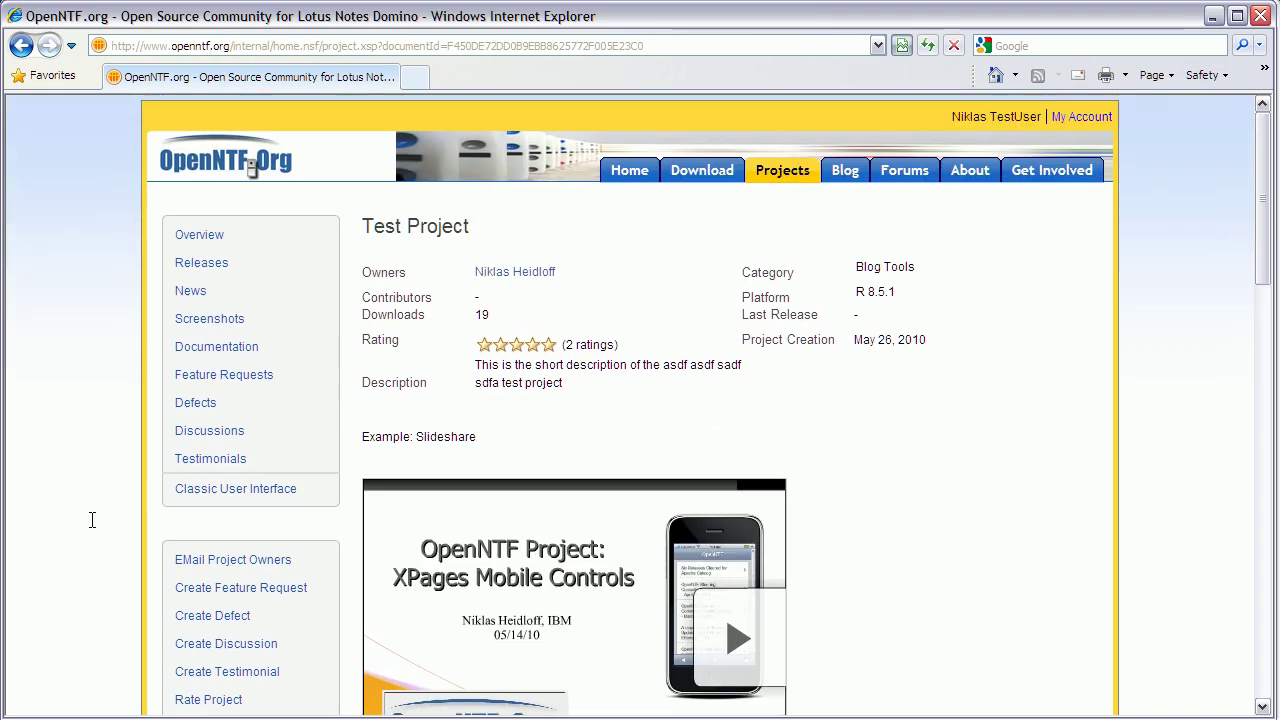
# Create a defect for Test Project with the subject "Featuer xyz doesn't work", release 0.1 and the body "more info", and save it.
pyautogui.click(210, 616)
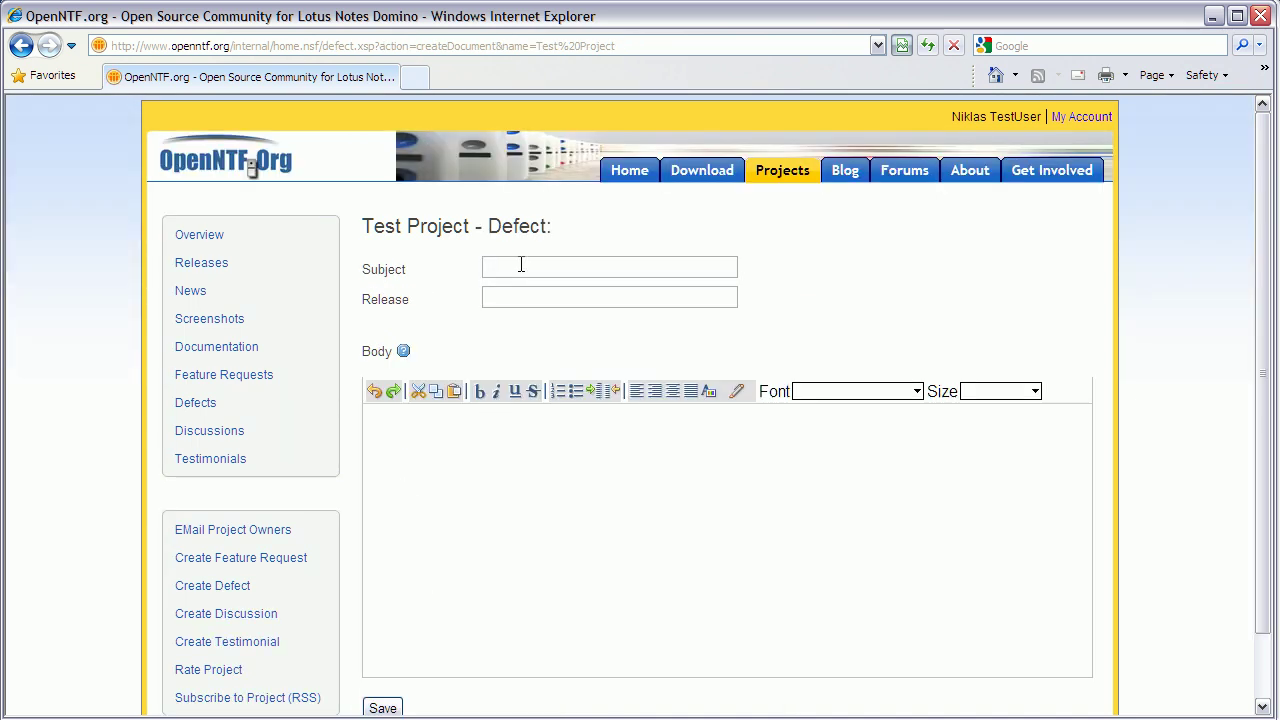
pyautogui.click(520, 265)
pyautogui.write('Feature xz')
pyautogui.write("yz doesn't wor")
pyautogui.write('k')
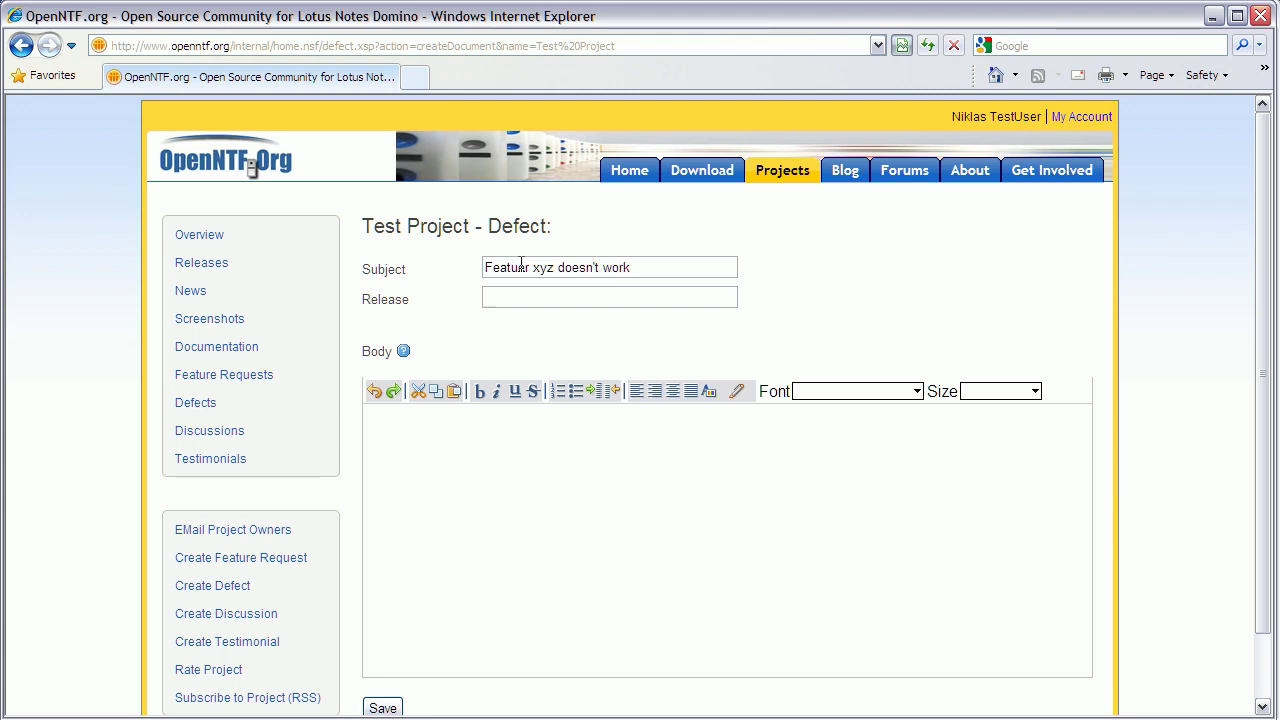
pyautogui.write('0.1')
pyautogui.click(499, 497)
pyautogui.write('more info')
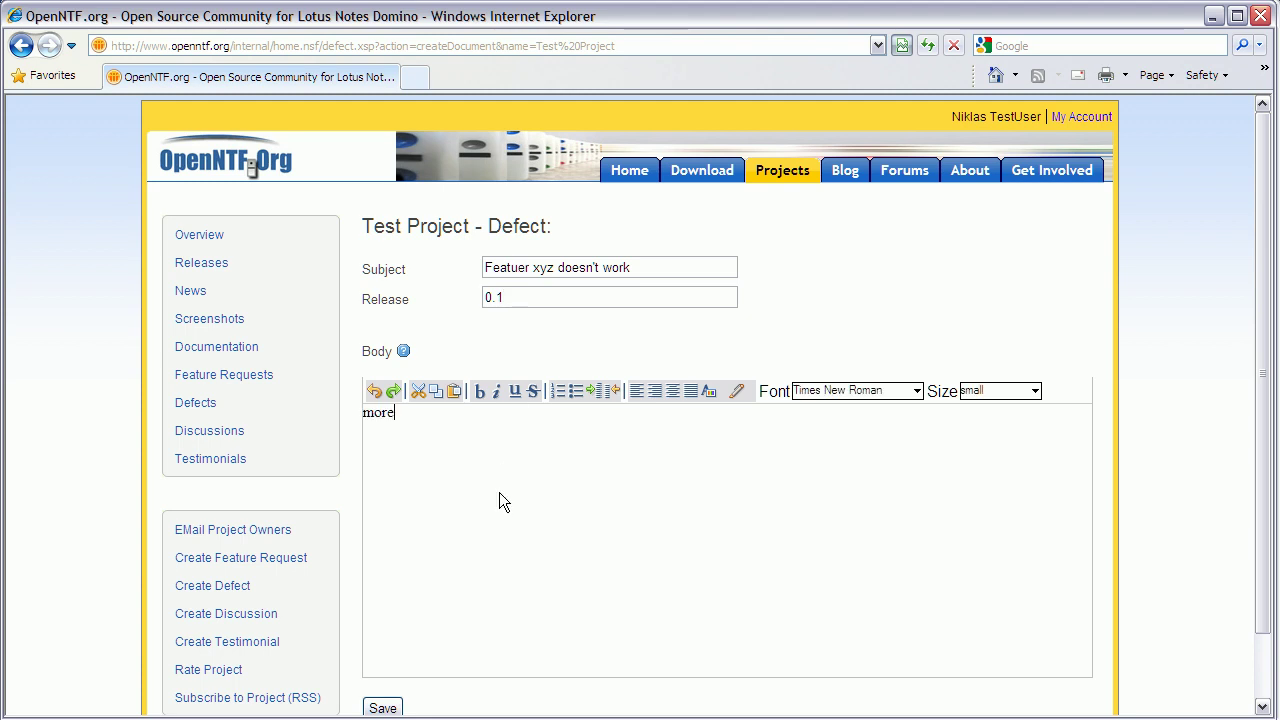
pyautogui.scroll(-2, 349, 457)
pyautogui.click(383, 634)
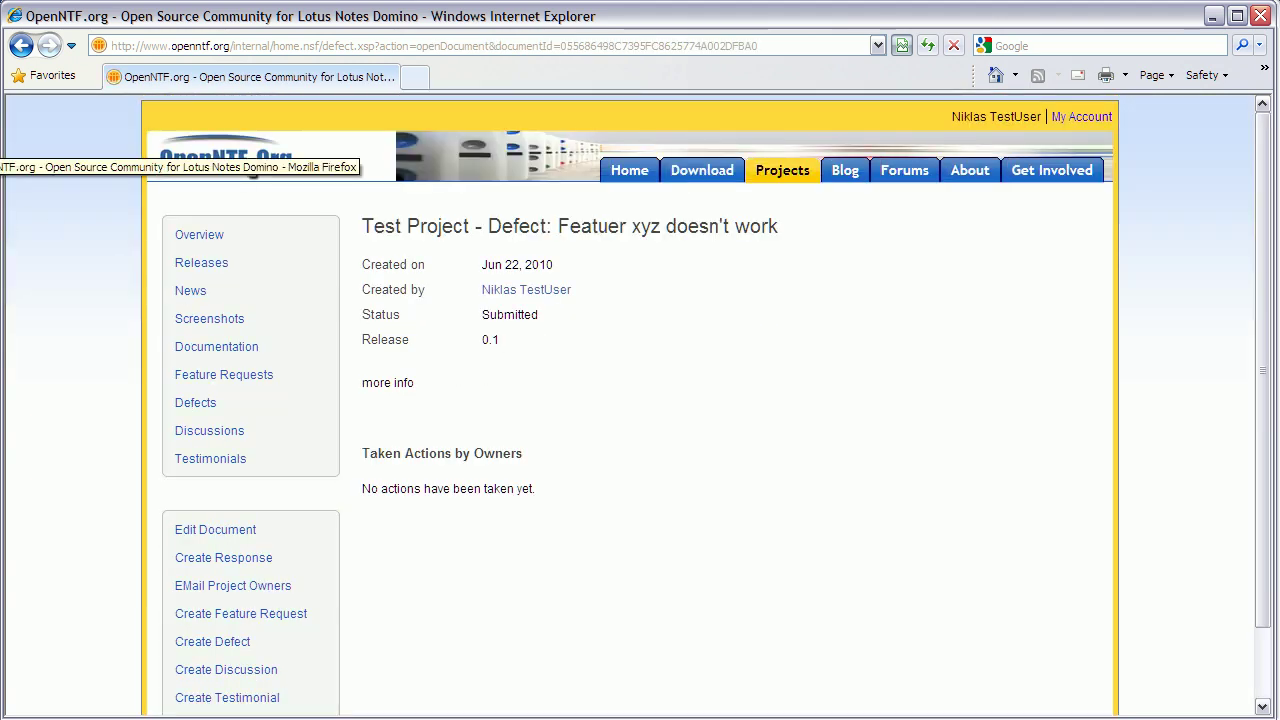
# Switch to Firefox, refresh Test Project's defects list, and open the submitted defect for editing at its Owners' Section.
pyautogui.hotkey('alt', 'Tab')
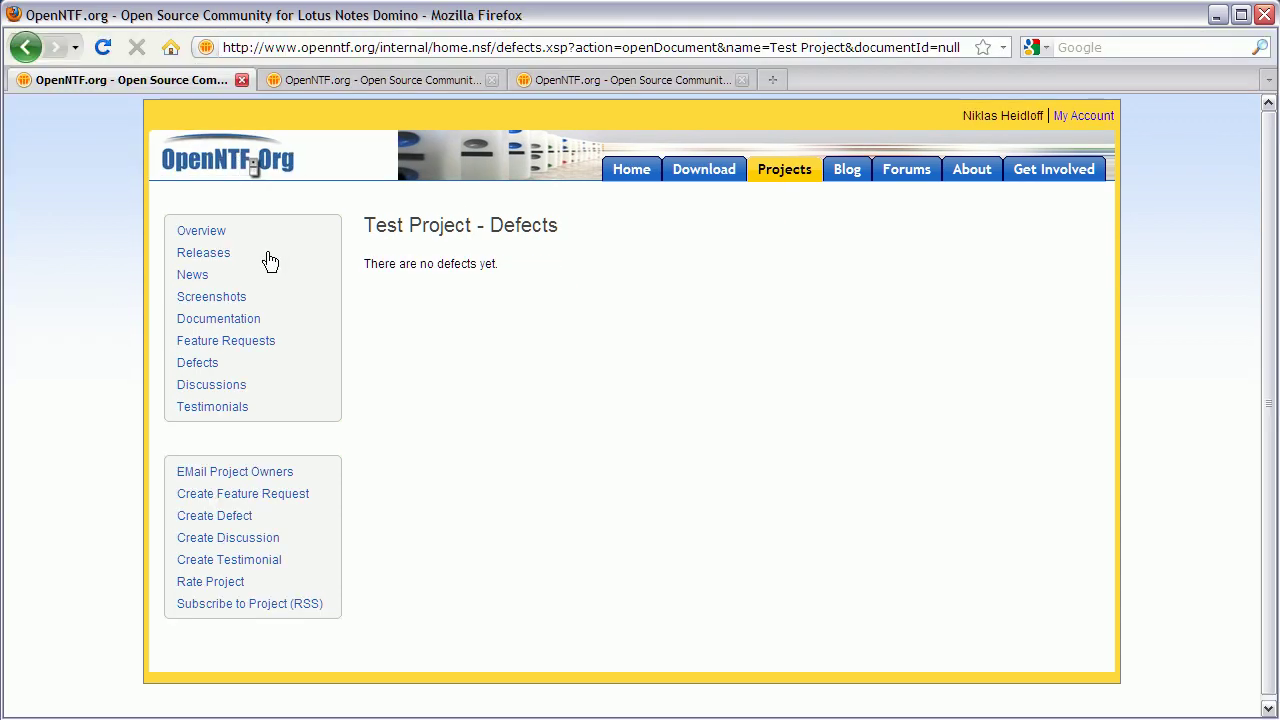
pyautogui.click(205, 367)
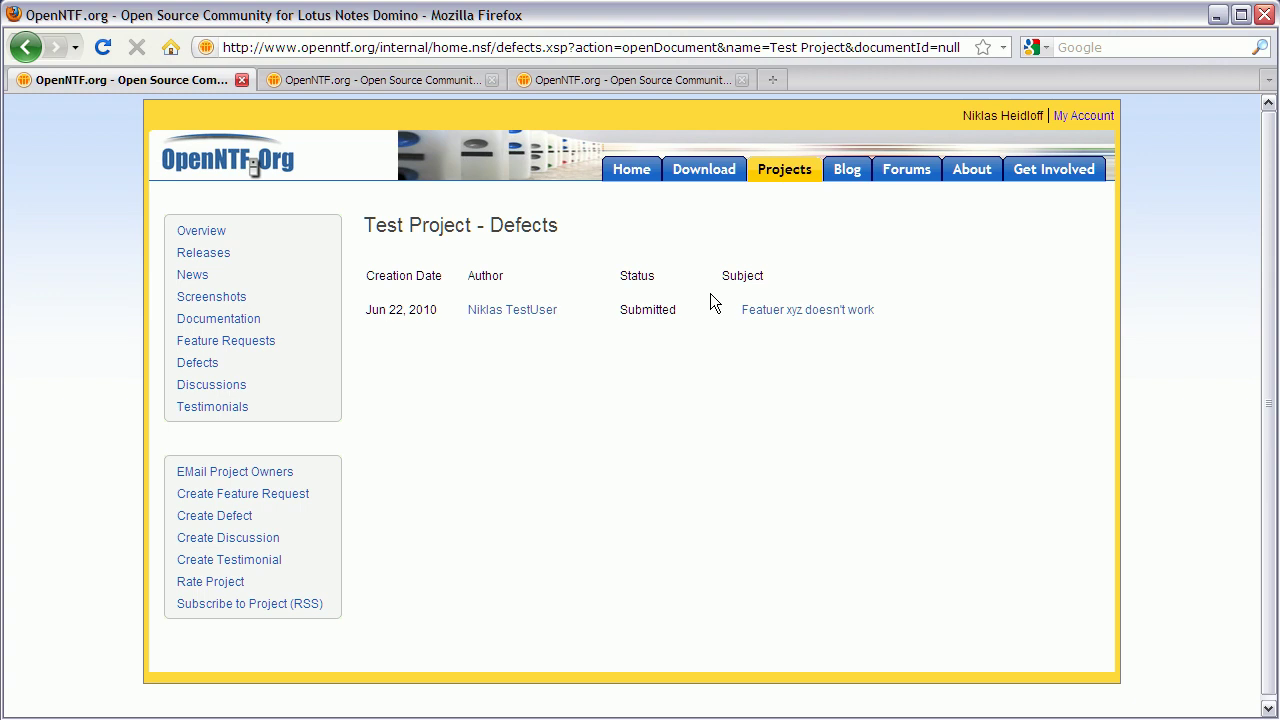
pyautogui.click(766, 318)
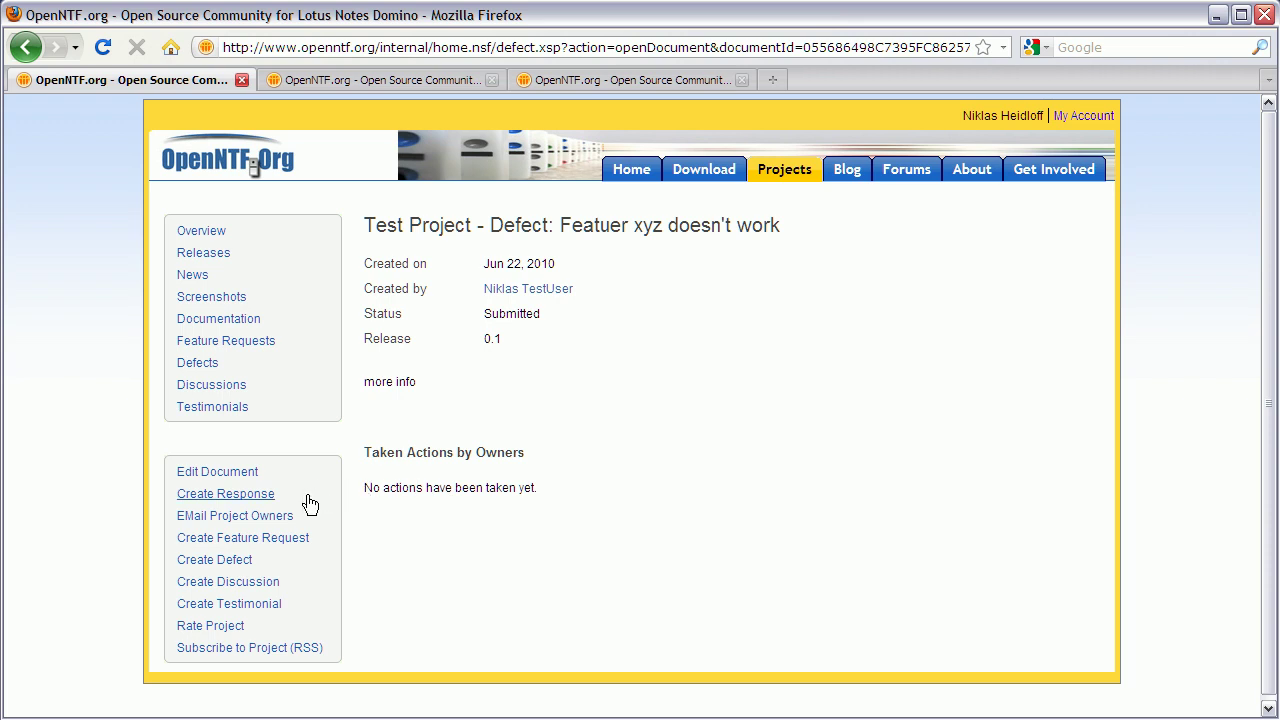
pyautogui.click(215, 478)
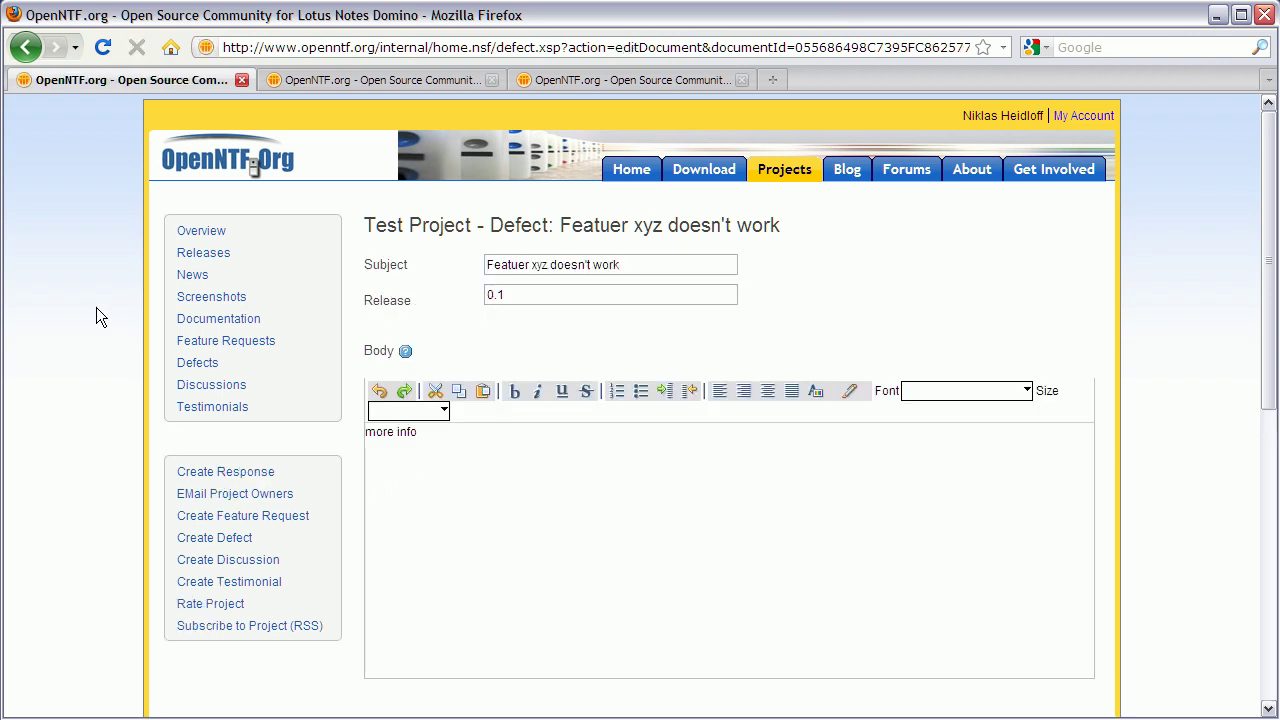
pyautogui.scroll(-5, 96, 307)
pyautogui.scroll(-2, 221, 375)
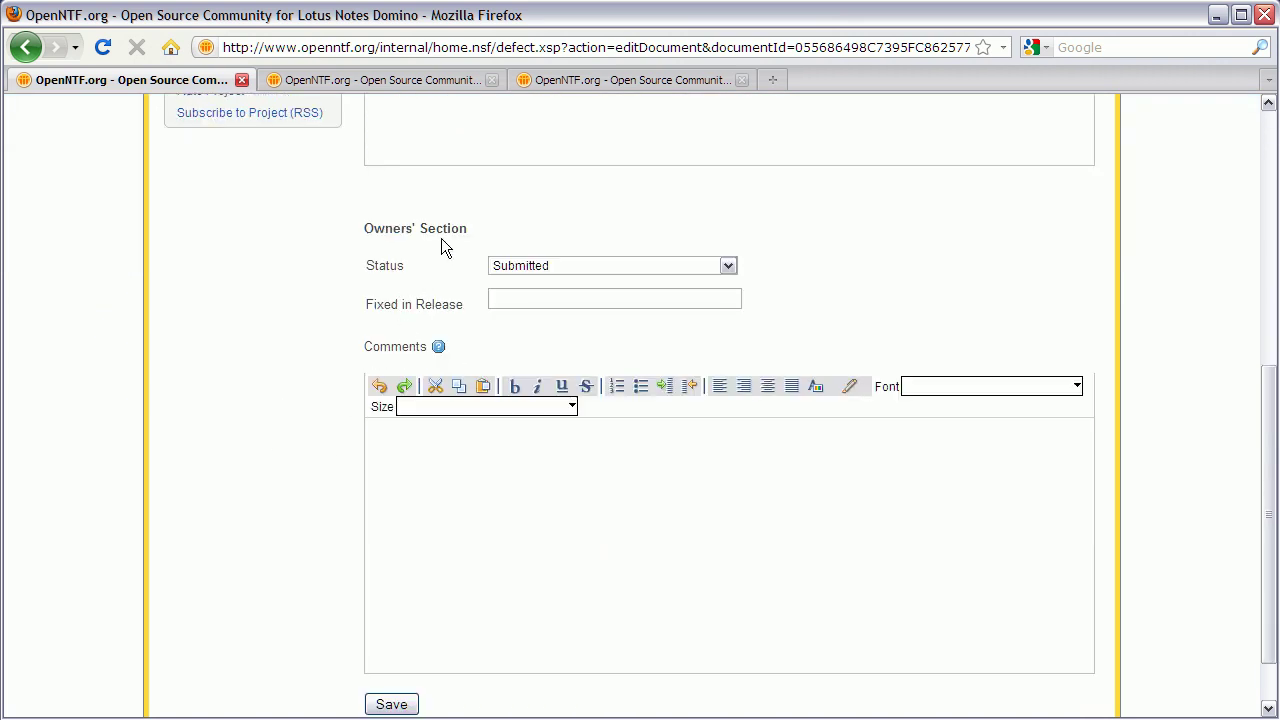
# Set the defect's status to Investigating, enter the owners' comment "need more info", and save the defect.
pyautogui.click(538, 262)
pyautogui.click(550, 329)
pyautogui.click(475, 517)
pyautogui.write('need more infor')
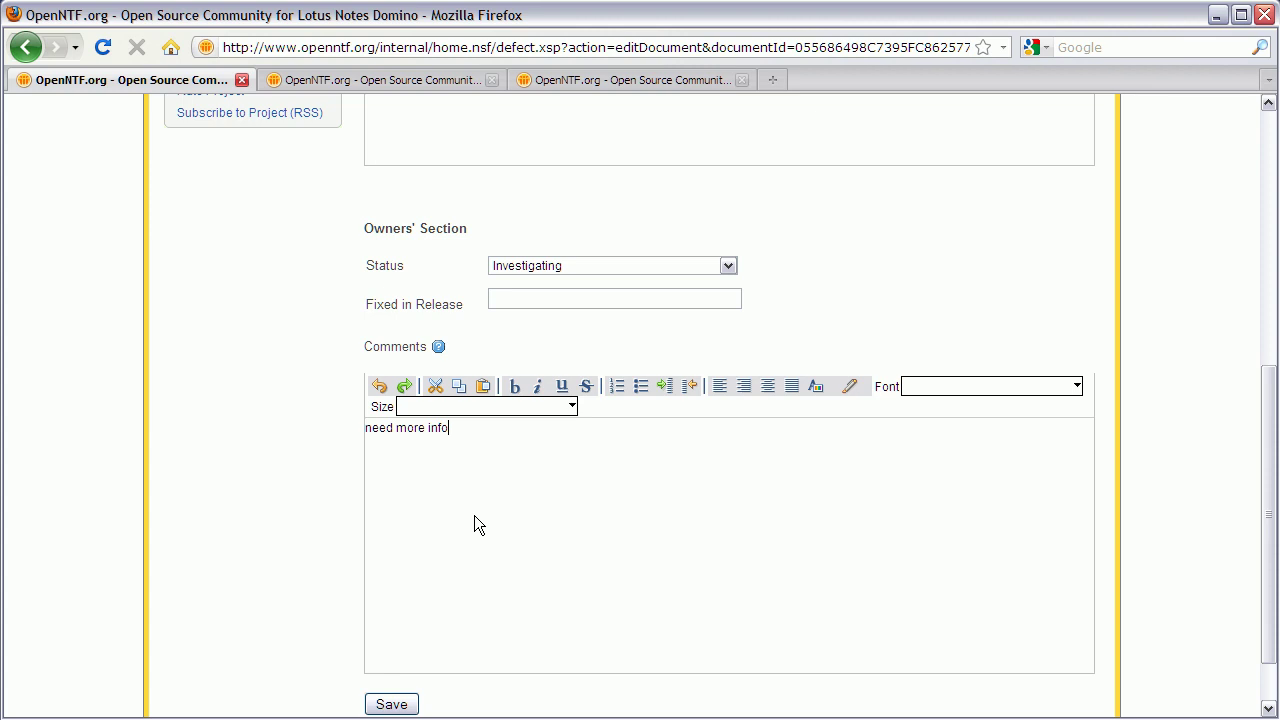
pyautogui.scroll(-1, 474, 515)
pyautogui.click(380, 634)
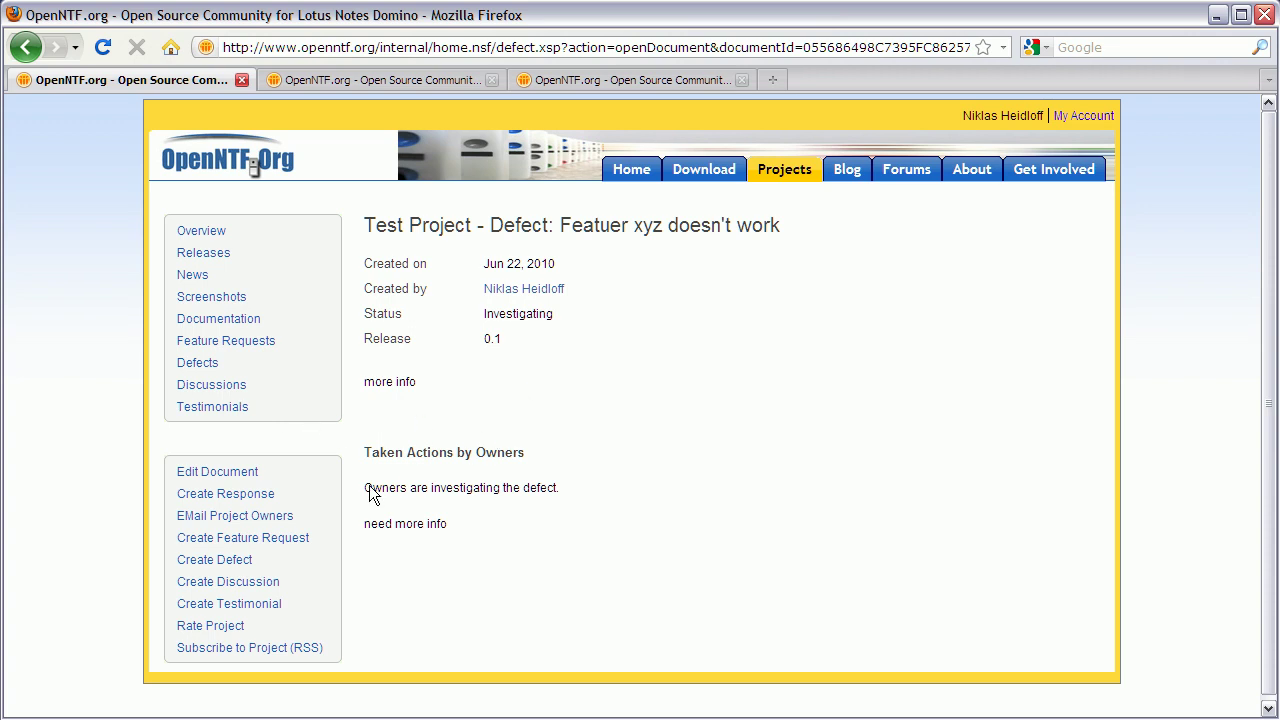
# Create a response to the defect with the subject "need to know this and that" and save it.
pyautogui.click(255, 494)
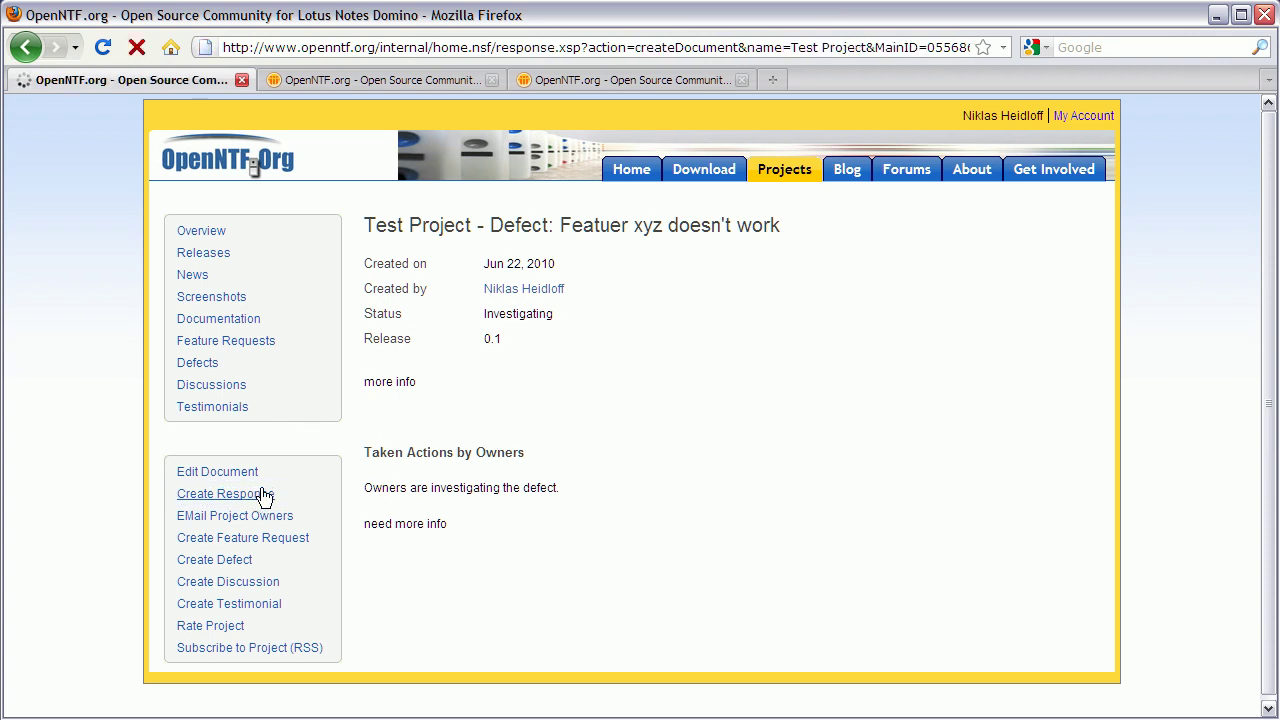
pyautogui.click(505, 263)
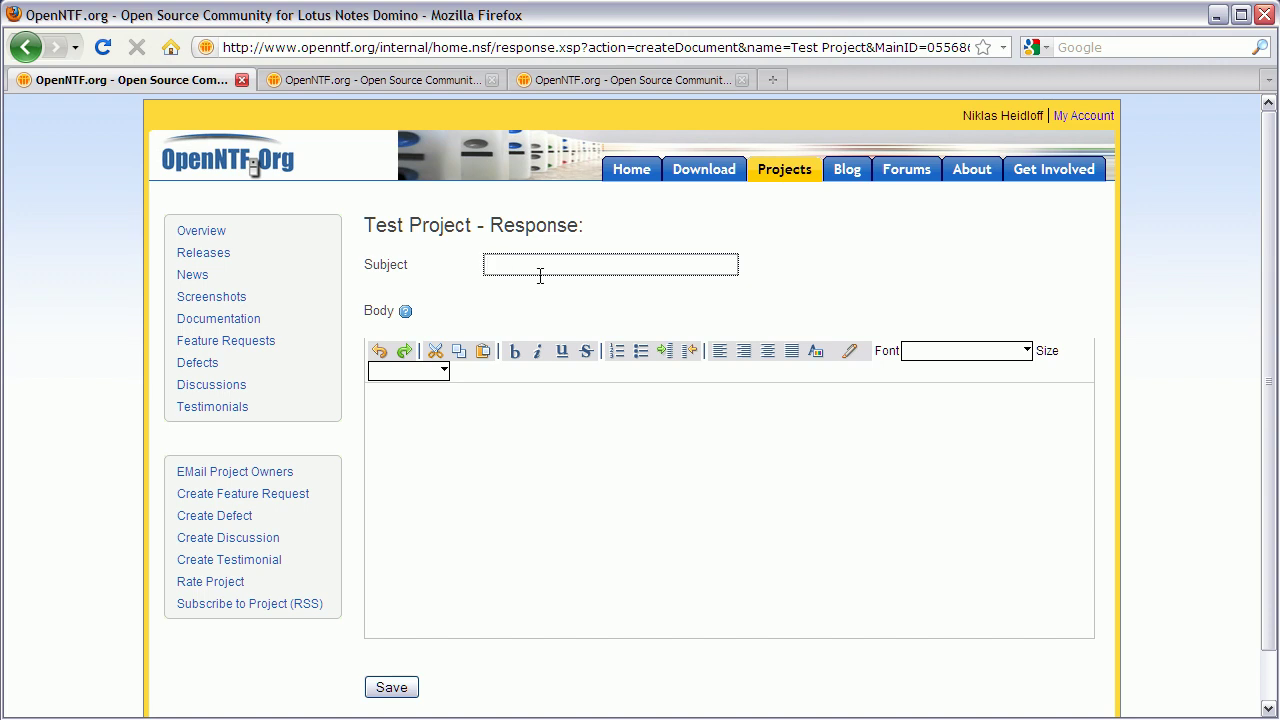
pyautogui.write('need to know this and that')
pyautogui.click(390, 690)
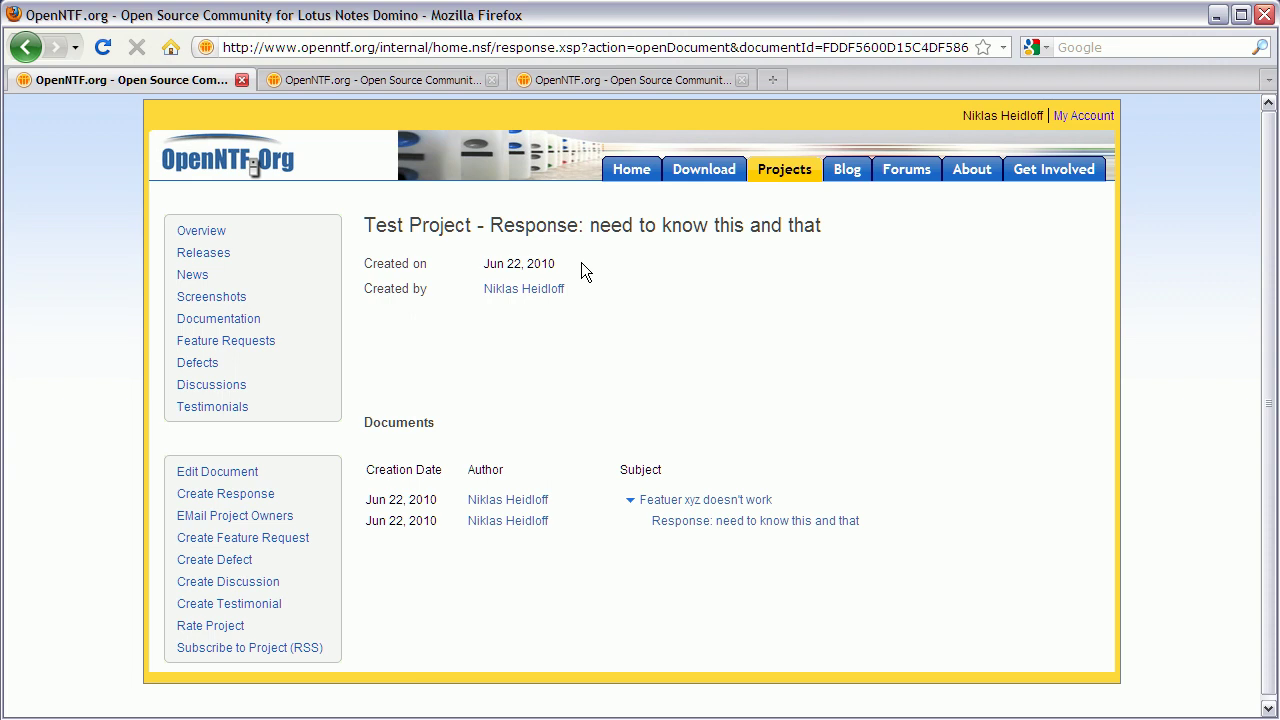
# View Test Project's feature requests.
pyautogui.click(204, 342)
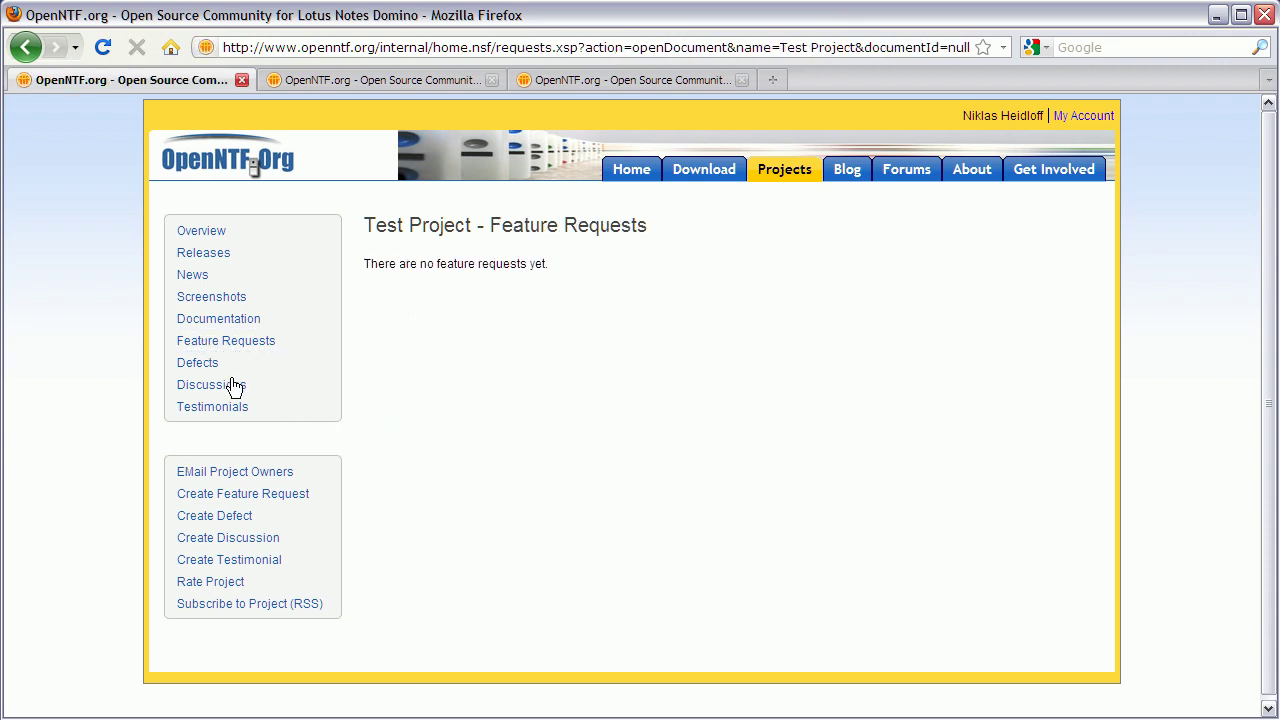